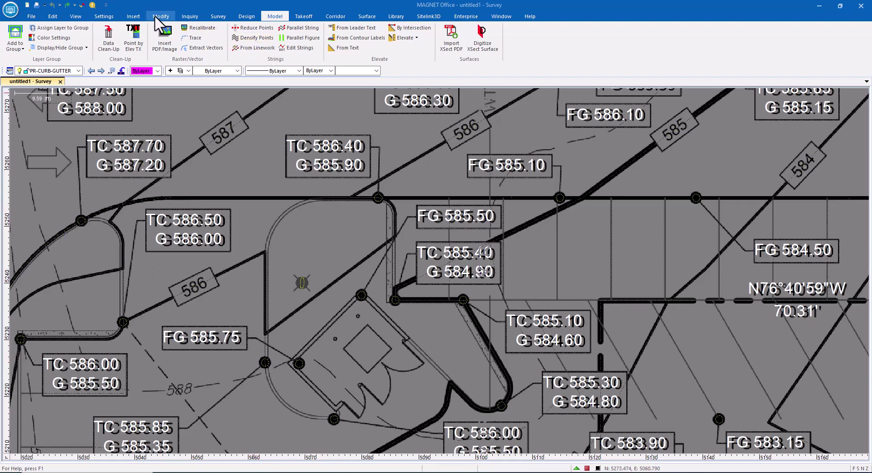
Step: Start a polyline at elevation 0 on the curb at the top of the island
left_click(133, 16)
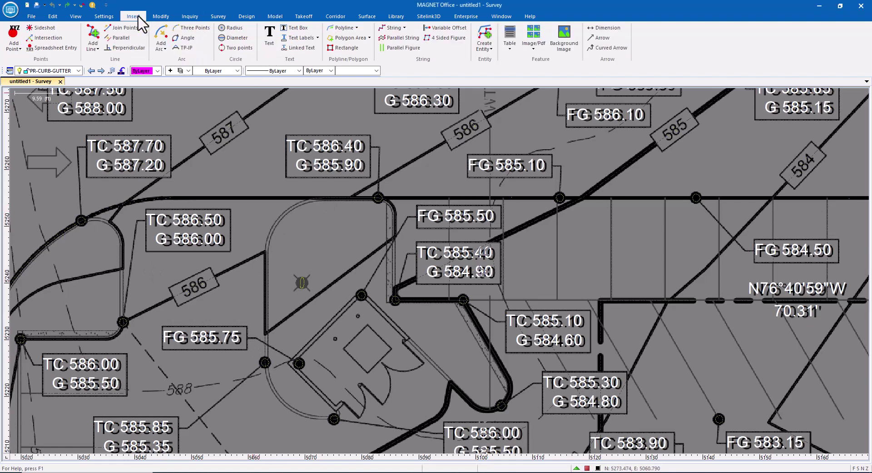
left_click(343, 28)
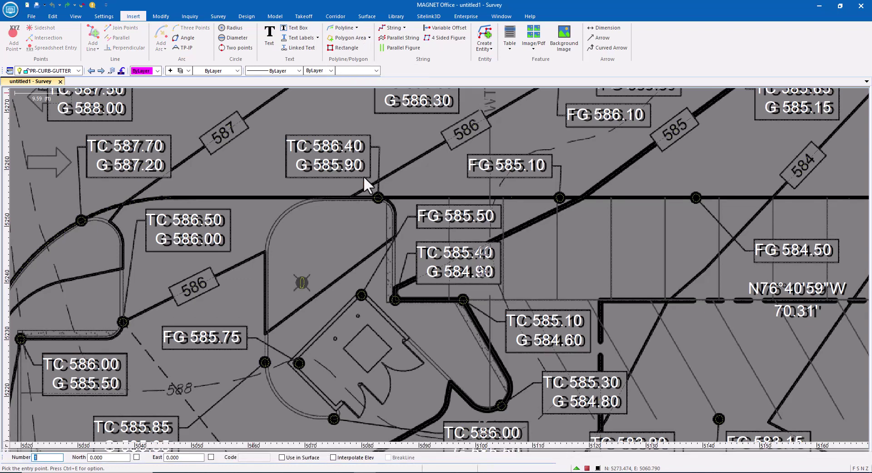
left_click(324, 198)
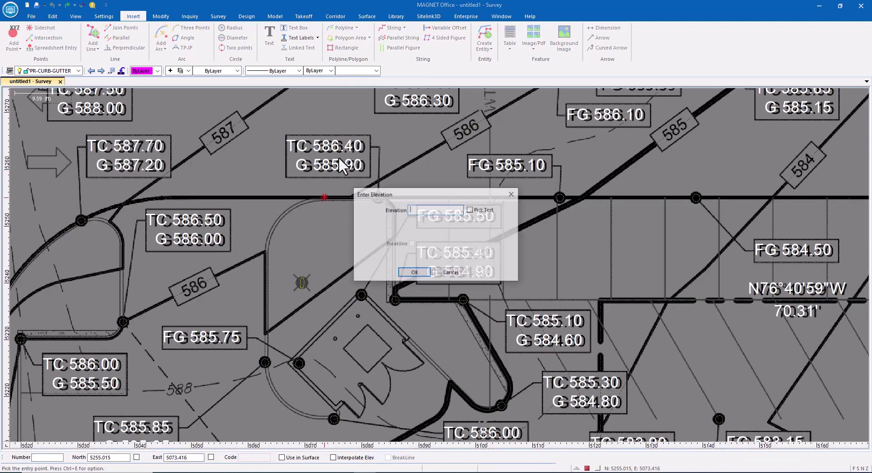
type("0.")
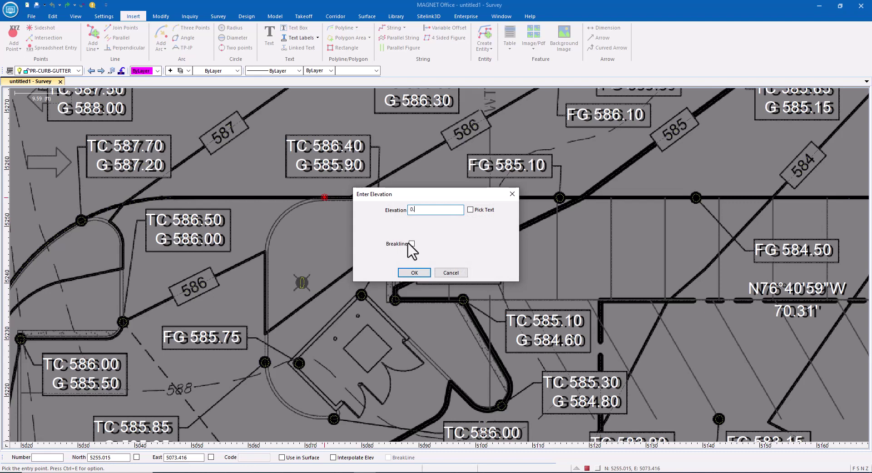
key("Return")
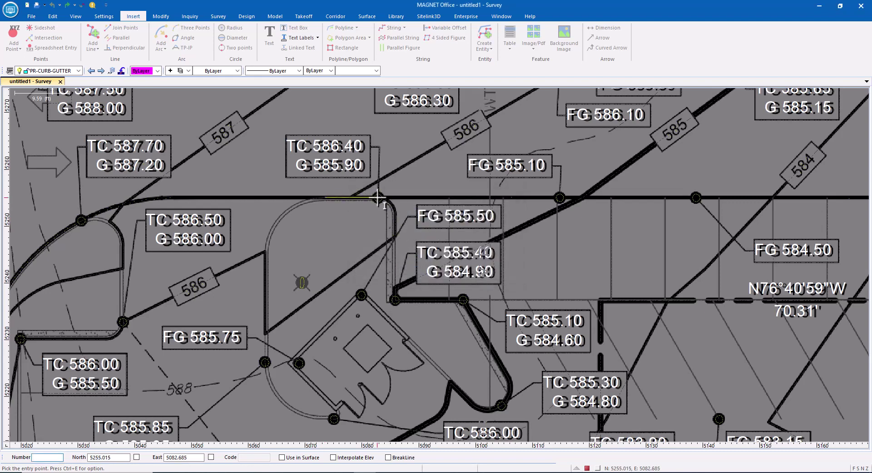
Step: Trace the curb's right side with a corner vertex and two 3-point arcs
left_click(378, 197)
right_click(406, 160)
left_click(395, 192)
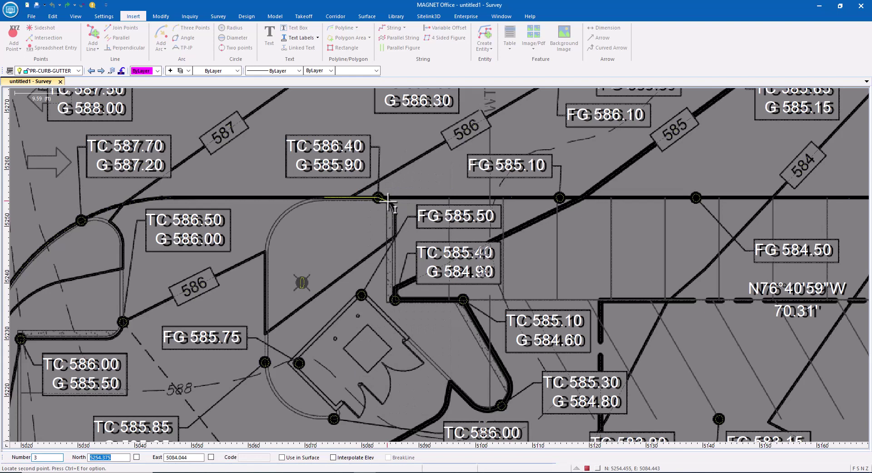
left_click(389, 205)
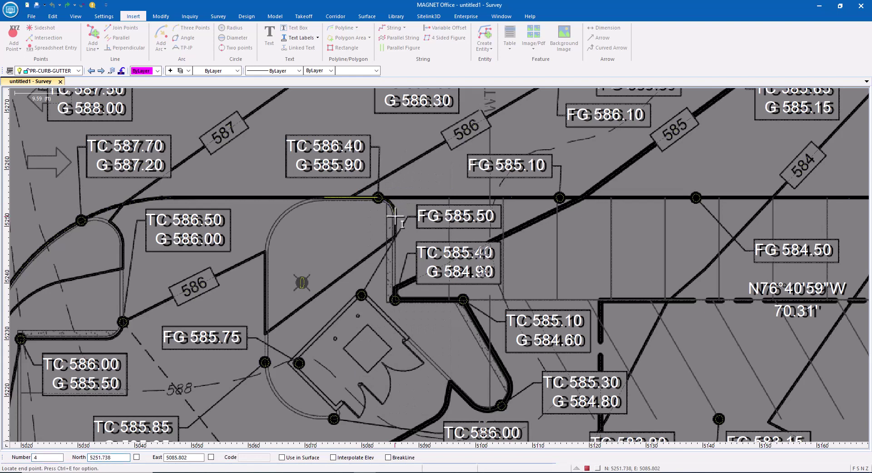
left_click(395, 300)
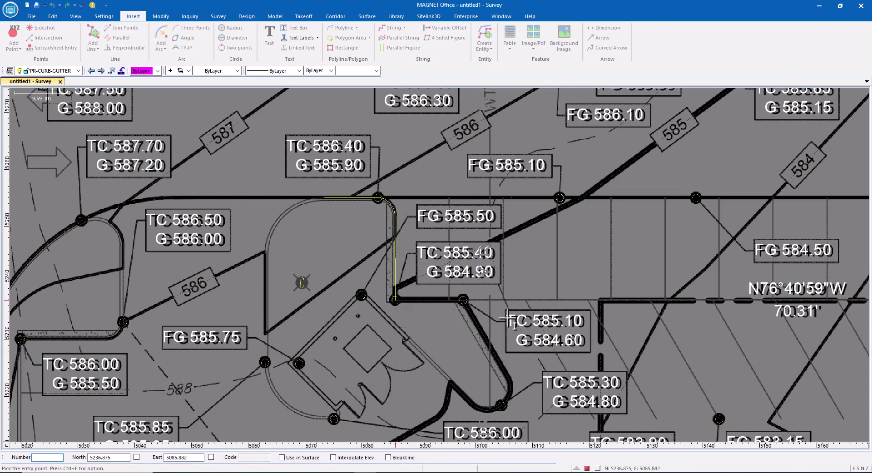
left_click(463, 300)
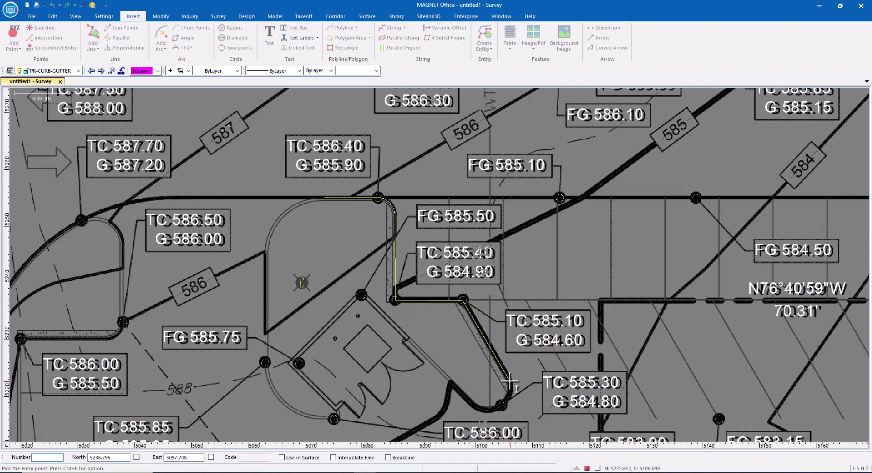
right_click(455, 295)
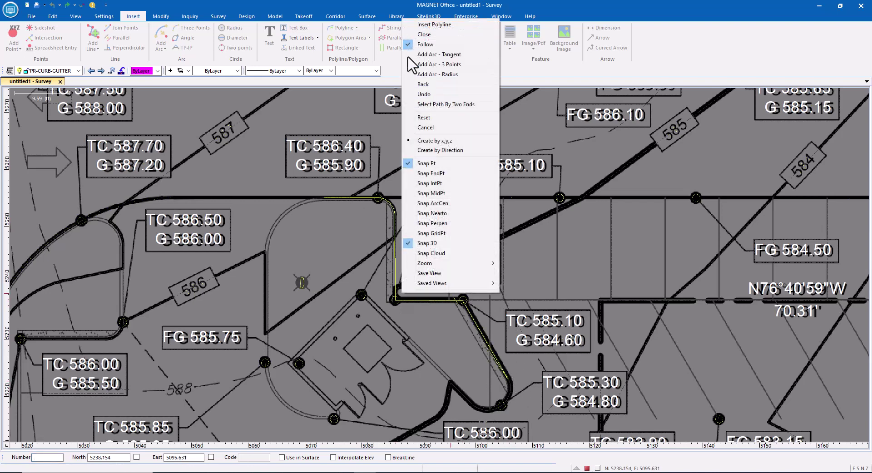
left_click(443, 64)
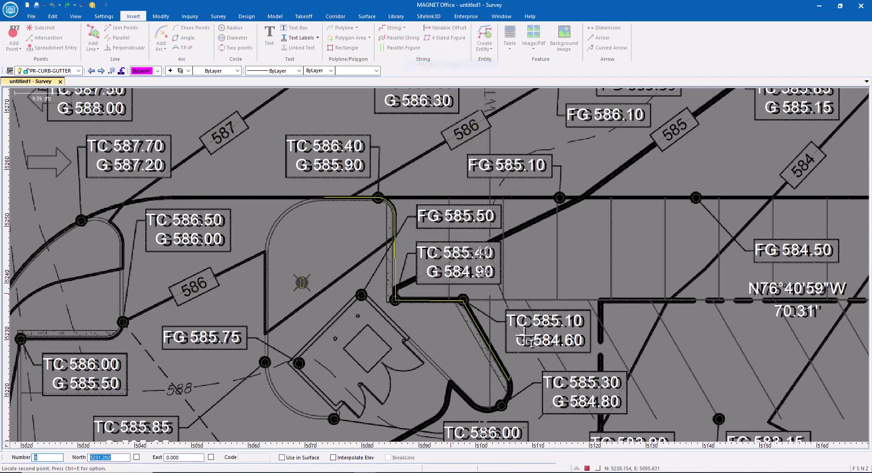
left_click(502, 407)
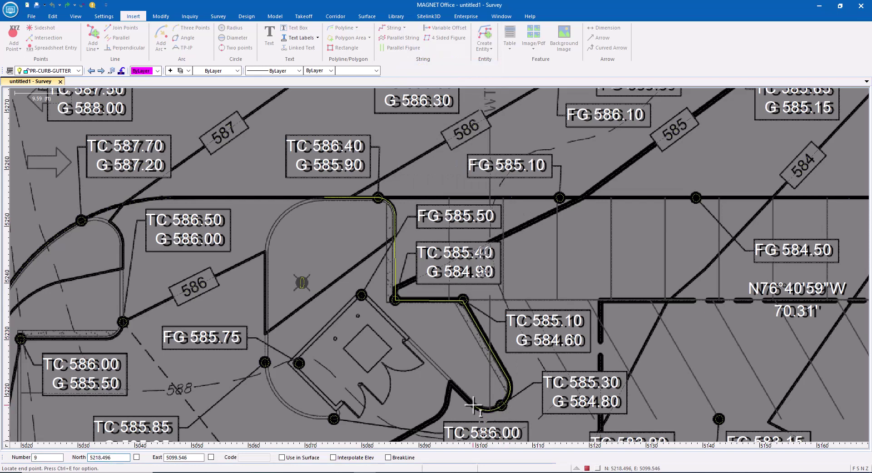
left_click(361, 295)
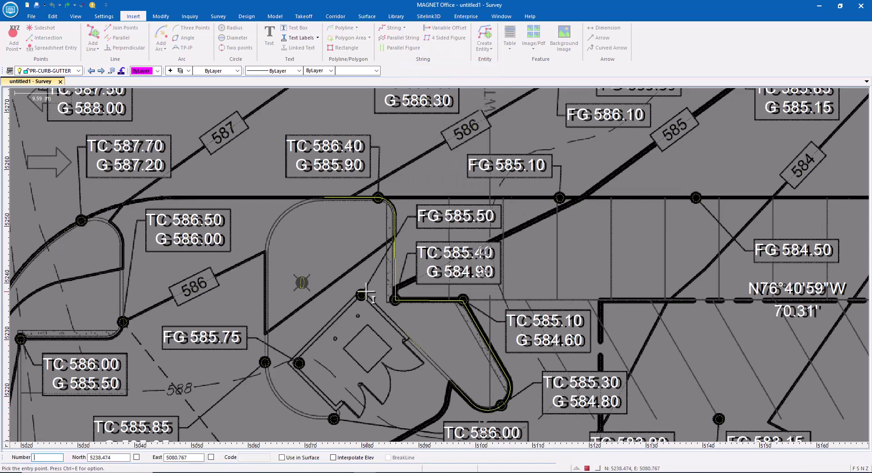
Step: Trace the remaining curb curves with 3-point arcs, closing the outline at the start point
left_click(294, 364)
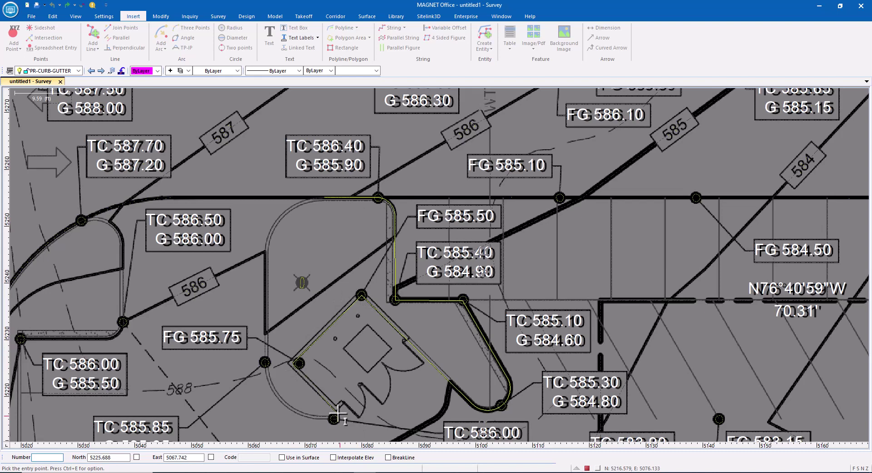
right_click(321, 327)
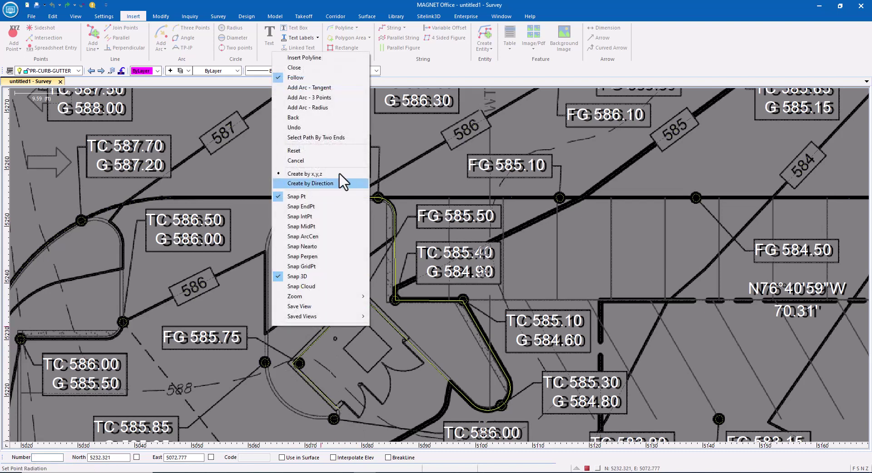
left_click(339, 109)
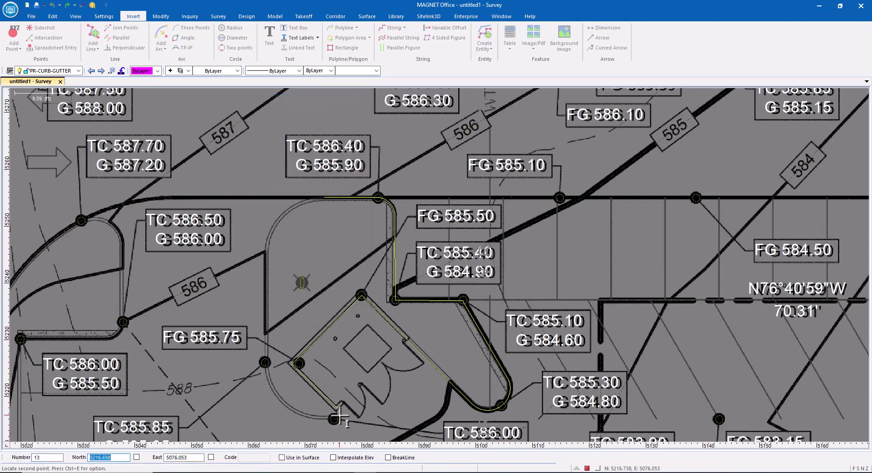
left_click(334, 420)
left_click(334, 419)
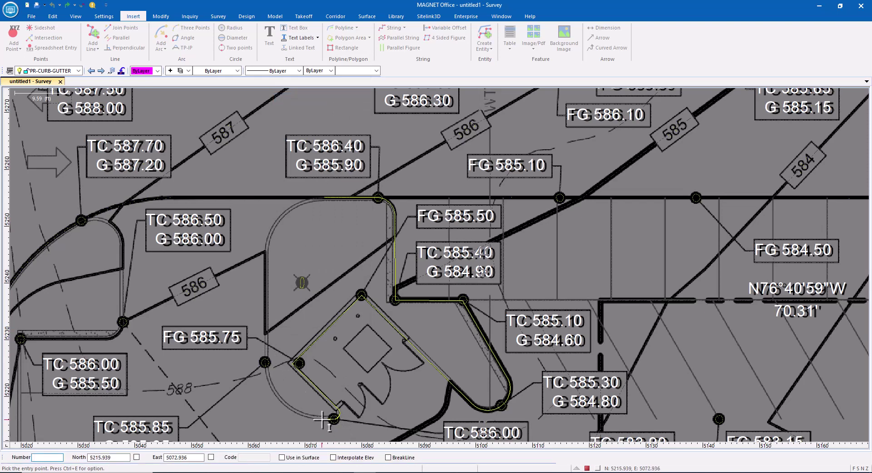
right_click(293, 299)
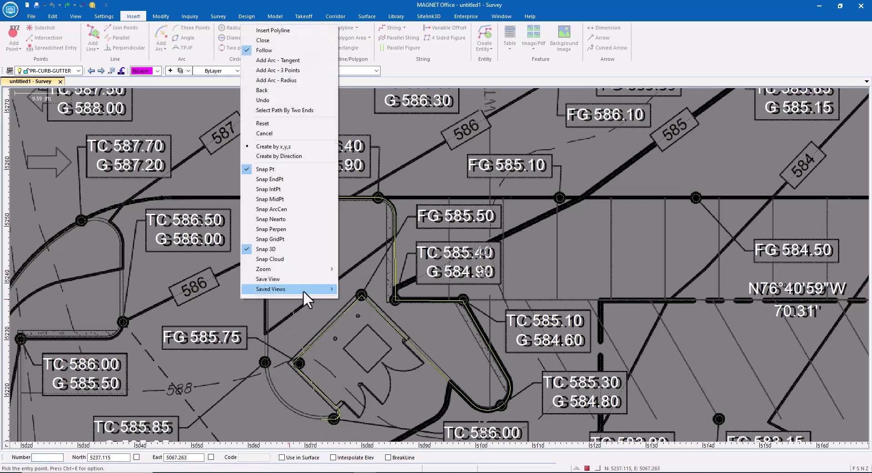
left_click(284, 72)
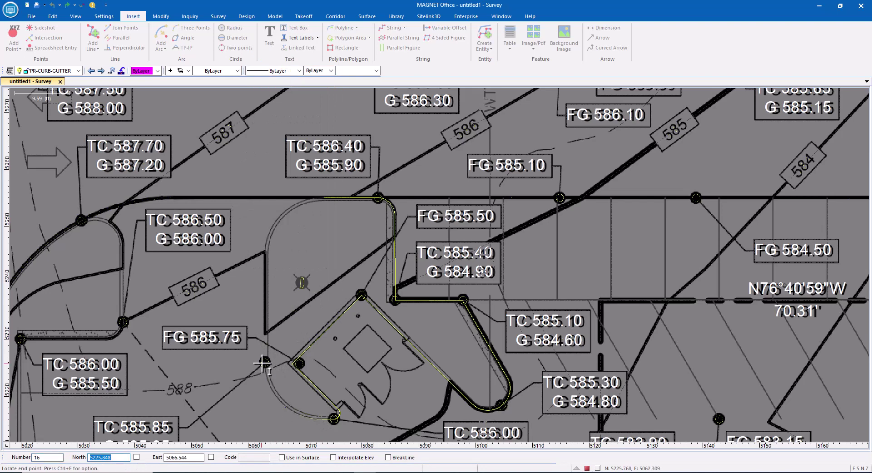
left_click(265, 364)
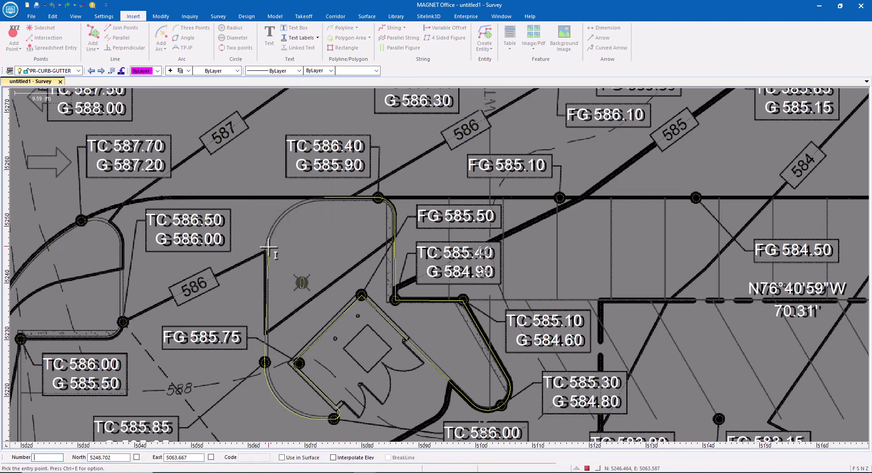
right_click(257, 164)
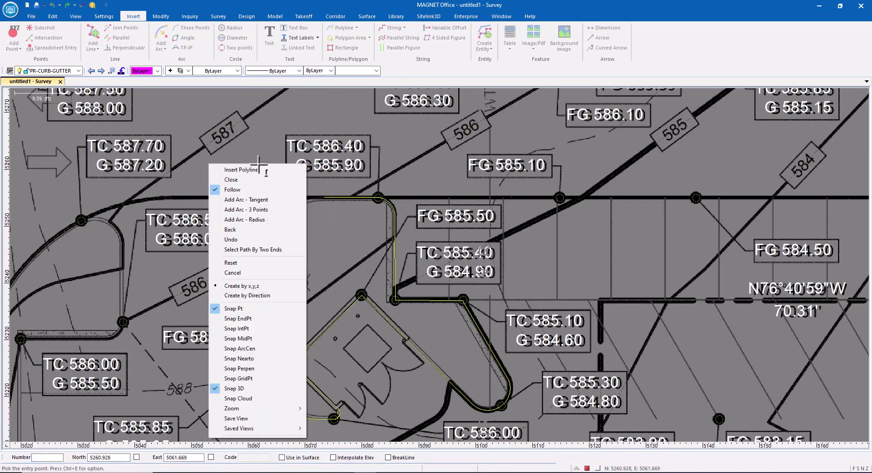
left_click(253, 210)
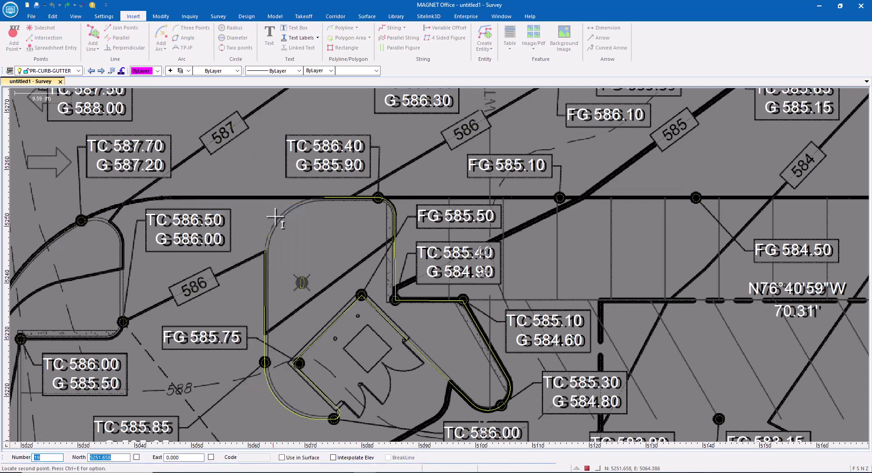
right_click(326, 194)
left_click(341, 249)
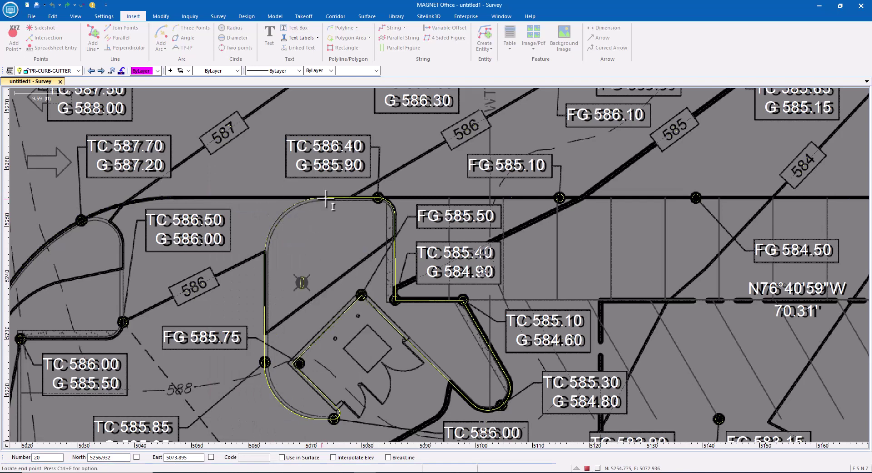
left_click(327, 197)
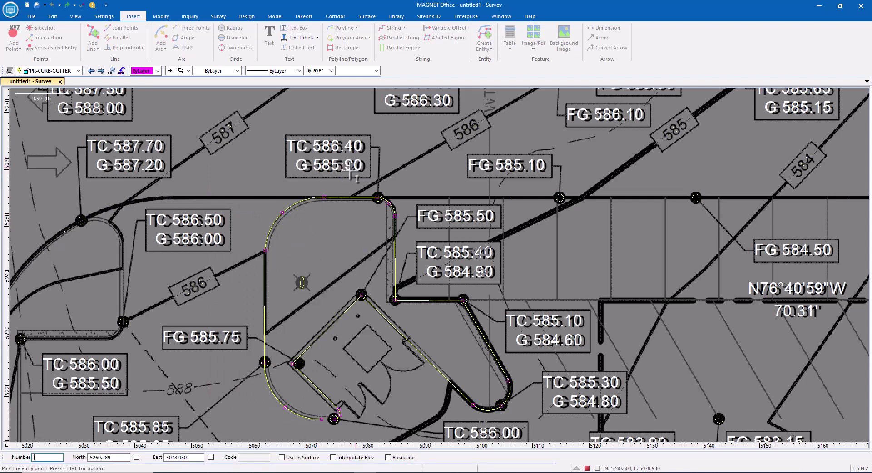
Step: Commit the curb polyline, center the view on Bottlecap Alley, and bring up the layer list
key("Escape")
scroll(330, 224, "down", 1)
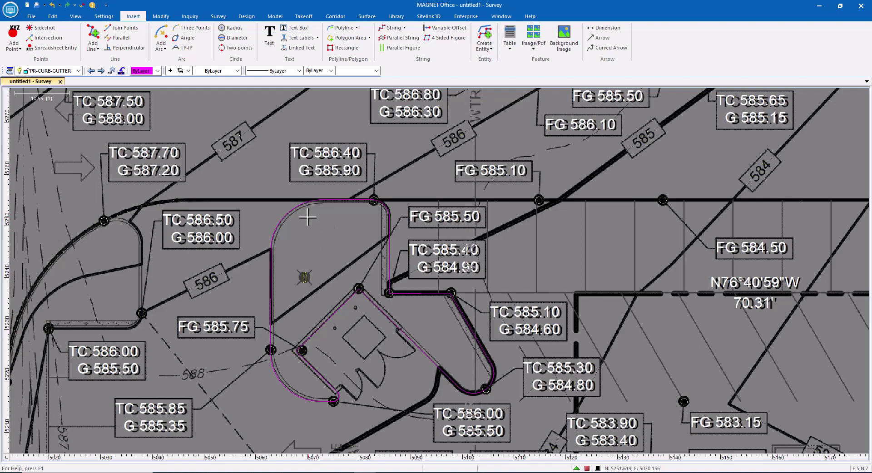
scroll(307, 218, "down", 2)
mouse_move(681, 409)
middle_mouse_down()
mouse_move(470, 278)
mouse_move(420, 259)
mouse_move(369, 259)
mouse_move(385, 224)
middle_mouse_up()
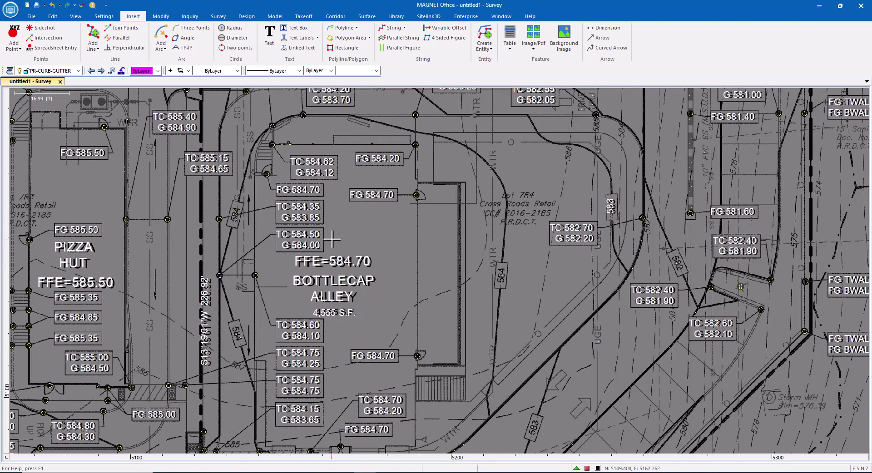
scroll(332, 239, "up", 1)
middle_click_drag(334, 247, 339, 235)
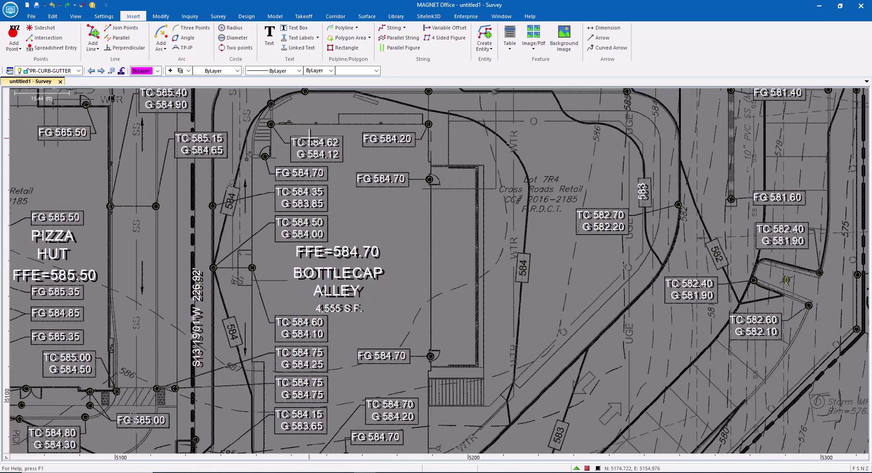
left_click(78, 70)
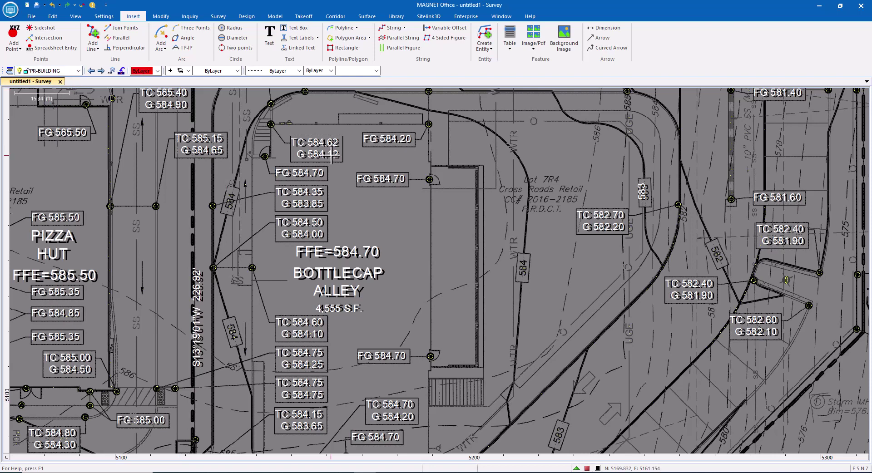
Step: Set Trace to Auto Trace with dashed-line handling at a 4.000 gap length
left_click(275, 17)
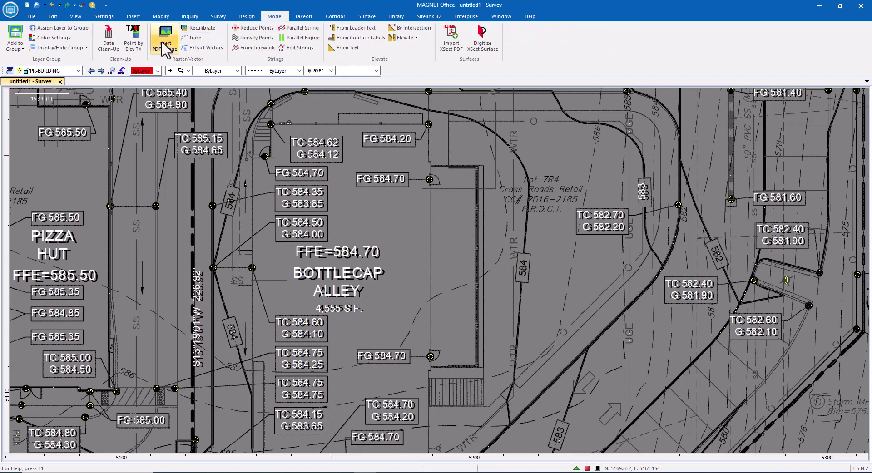
left_click(195, 40)
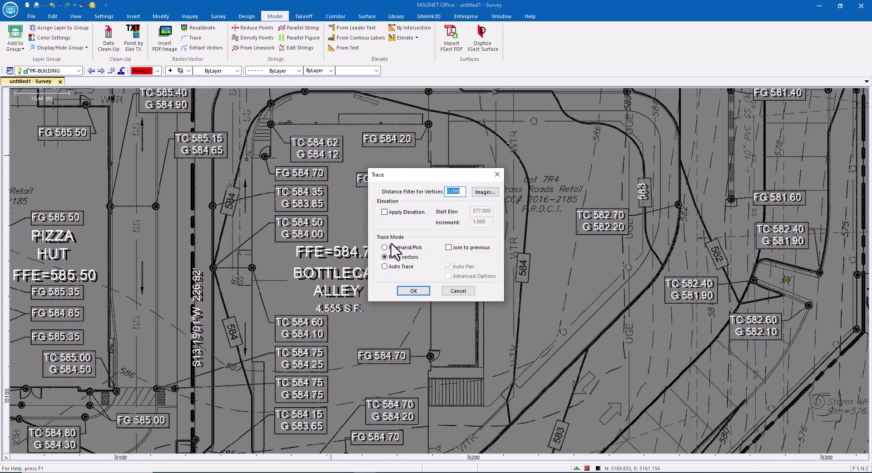
left_click(393, 267)
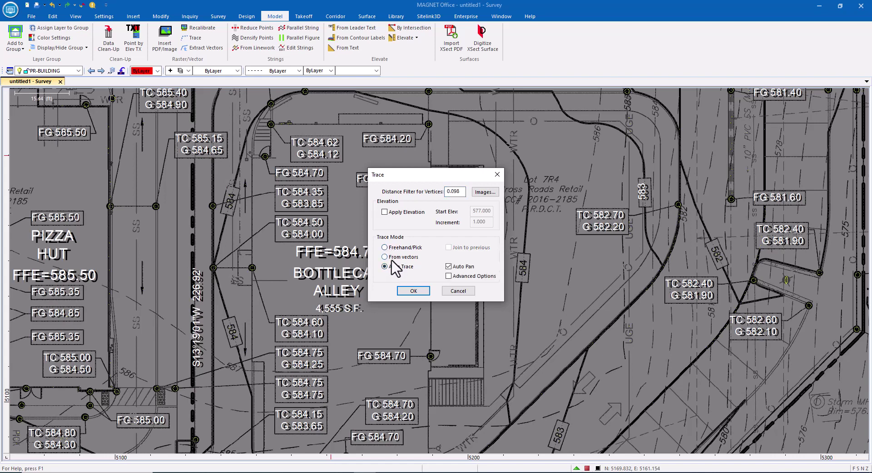
left_click(448, 276)
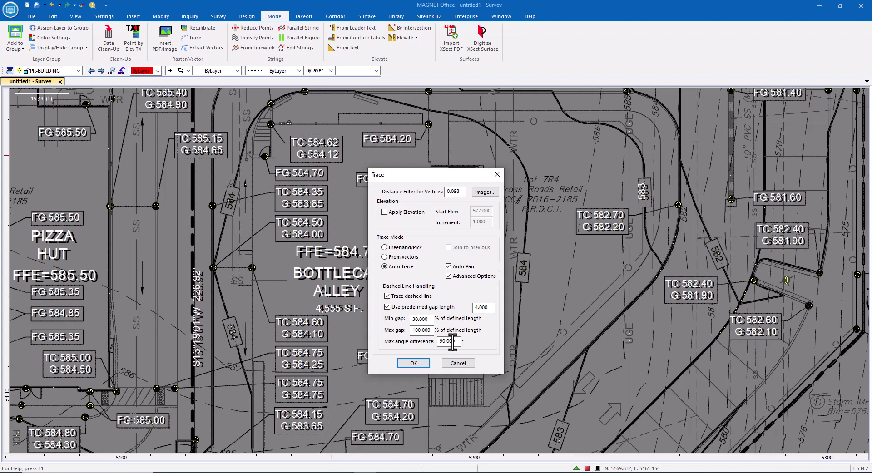
left_click(415, 363)
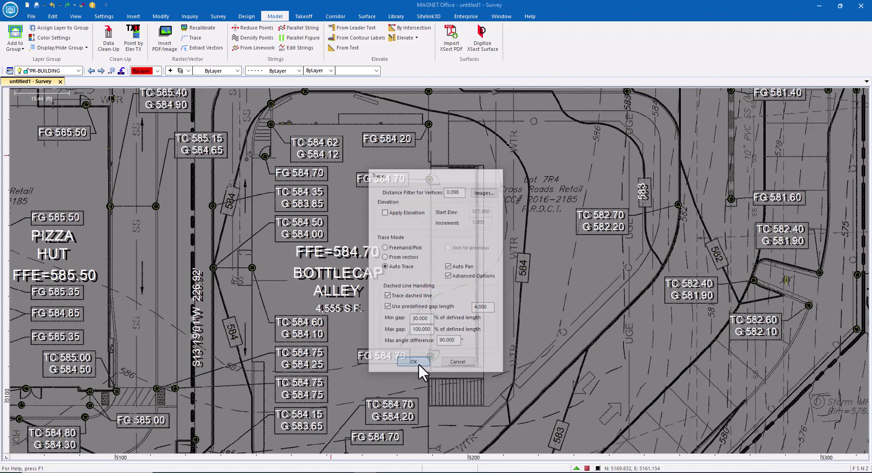
Step: Pick two adjacent dashed segments of the Bottlecap Alley building outline and save the trace
left_click(301, 123)
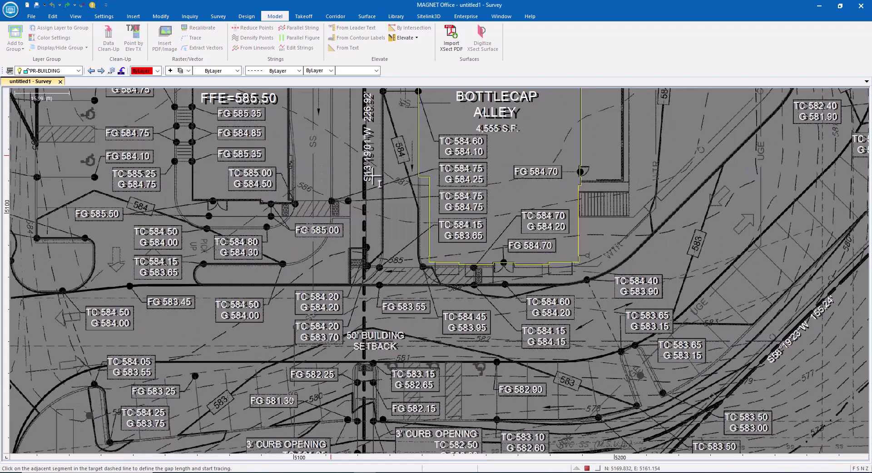
scroll(371, 175, "up", 1)
left_click(369, 178)
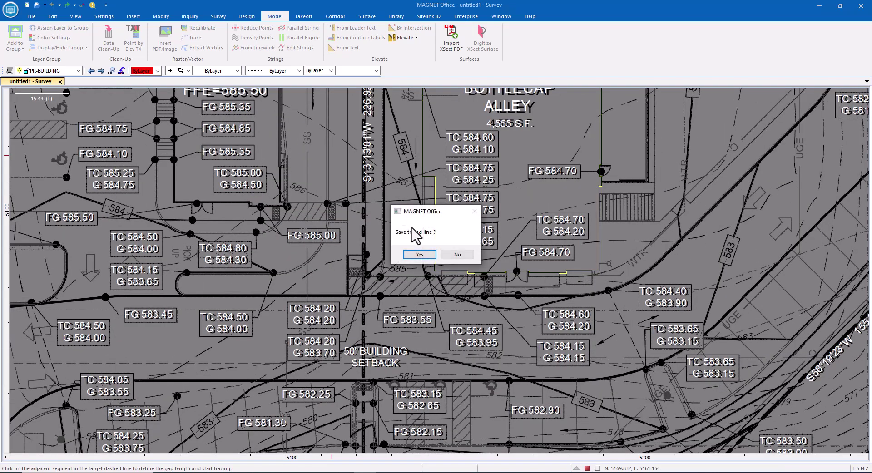
left_click(415, 253)
middle_click_drag(504, 135, 386, 247)
scroll(386, 247, "down", 1)
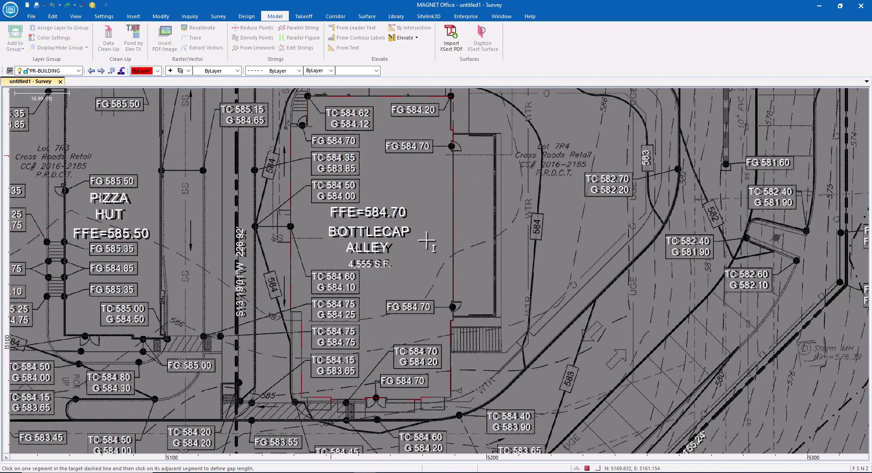
Step: Make EX-CONTOURS current and apply trace elevations starting at 568 with increment 1
scroll(691, 156, "down", 3)
scroll(691, 156, "up", 6)
left_click(78, 71)
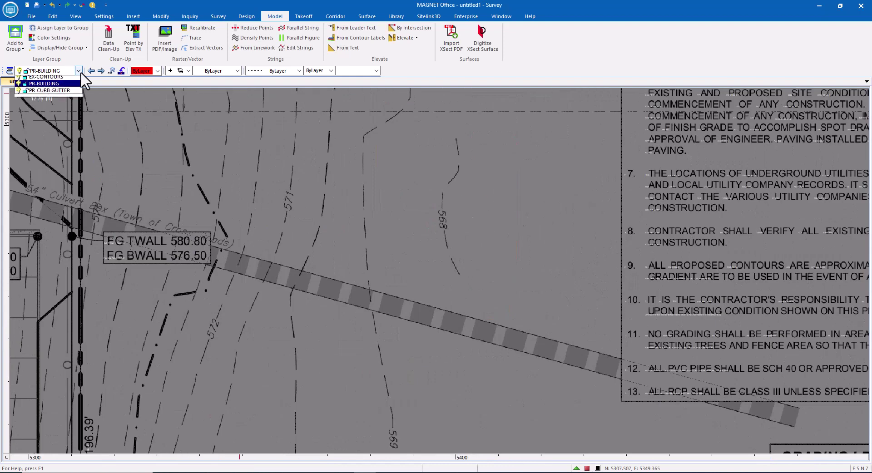
left_click(59, 87)
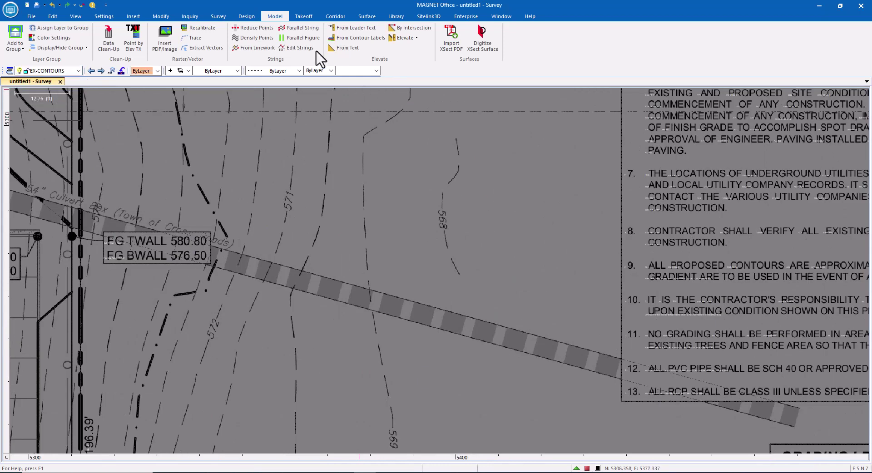
left_click(194, 39)
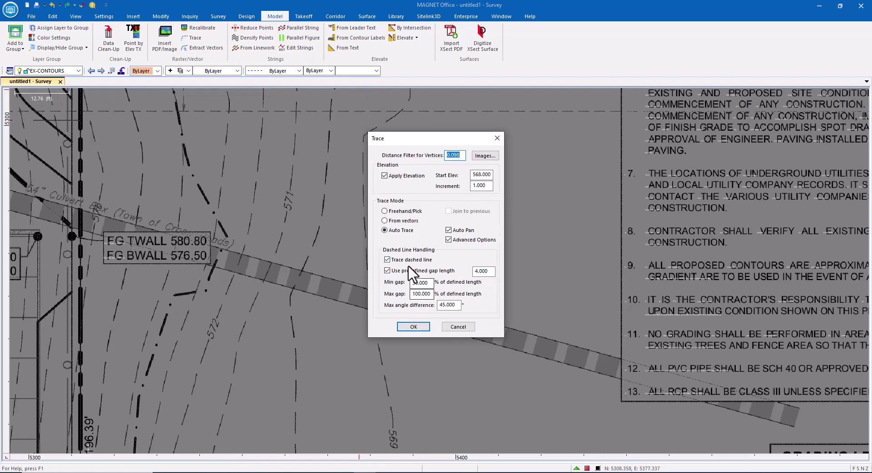
left_click_drag(449, 142, 348, 161)
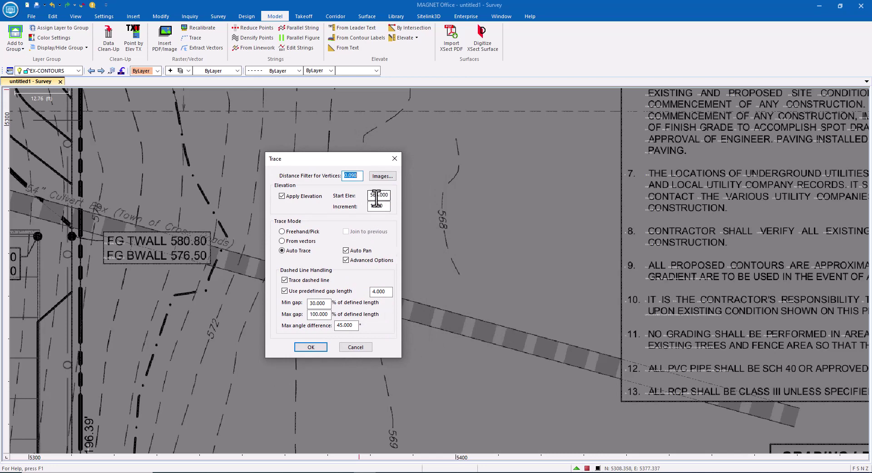
left_click(323, 347)
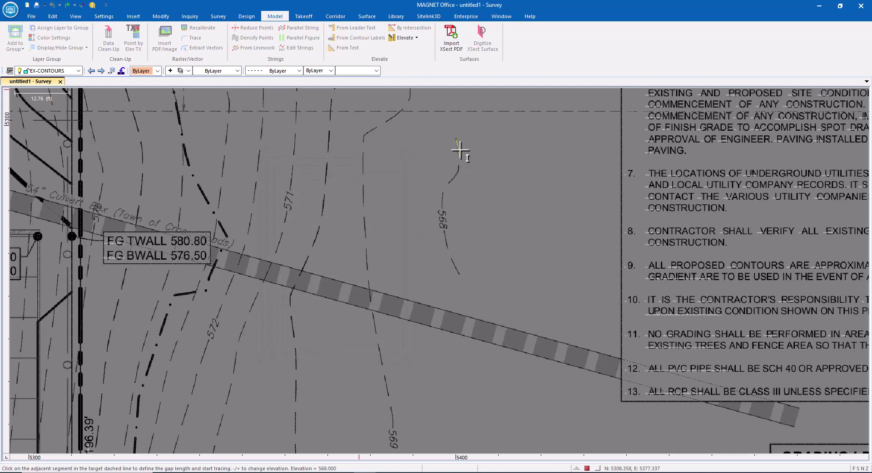
Step: Trace and save the dashed 568 and 569 contours
left_click(460, 166)
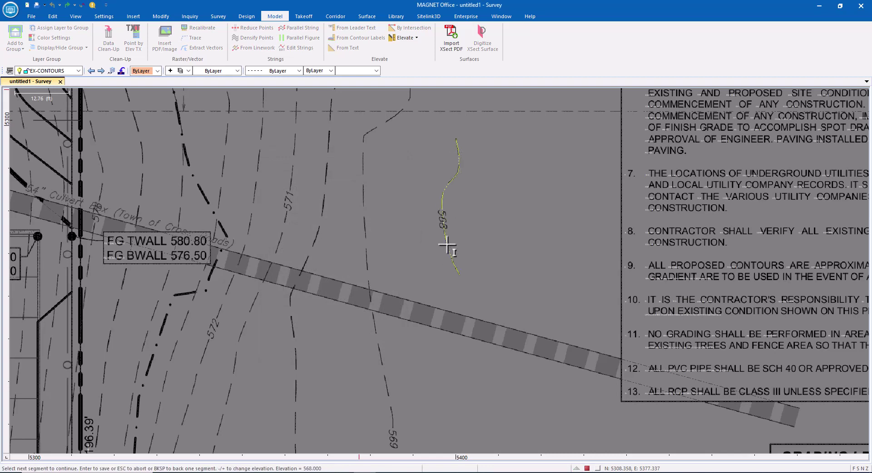
key("Return")
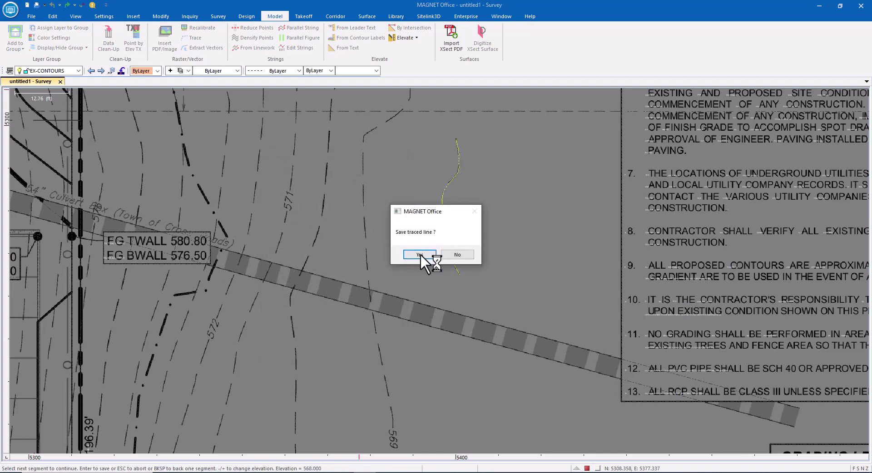
left_click(420, 255)
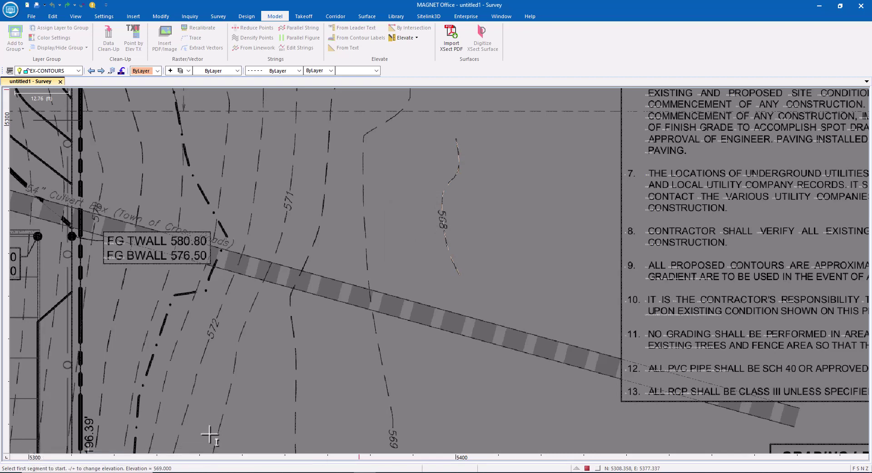
left_click(366, 219)
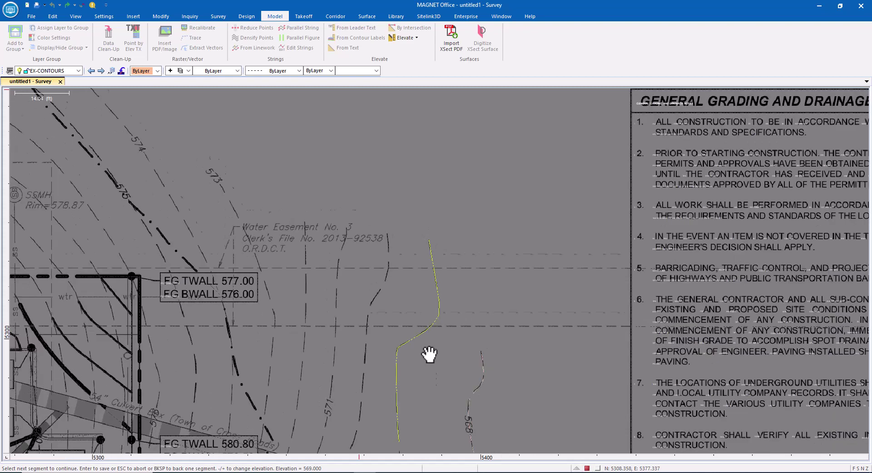
left_click(405, 278)
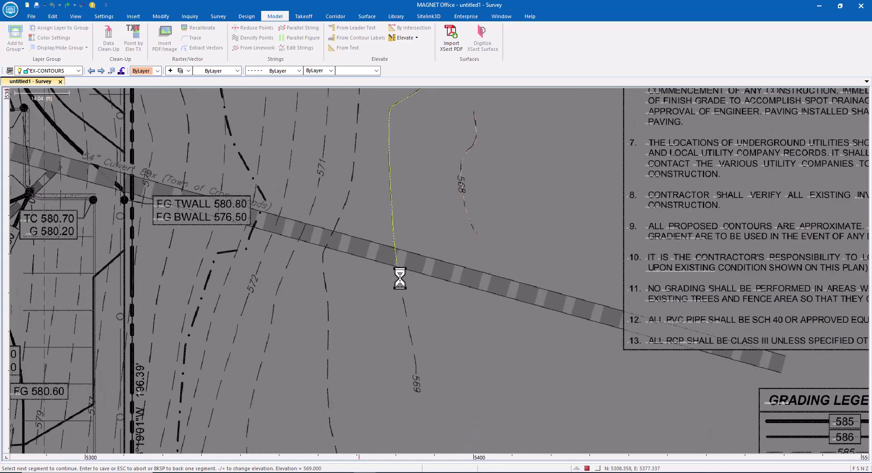
left_click(414, 350)
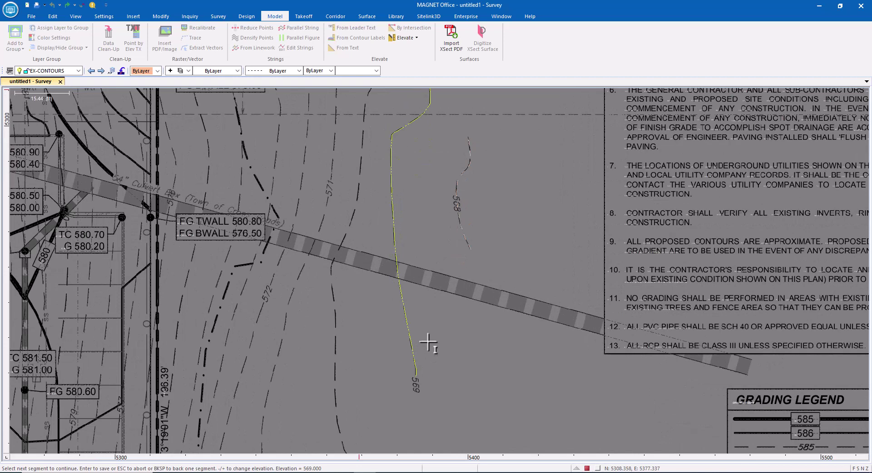
key("Return")
left_click(422, 254)
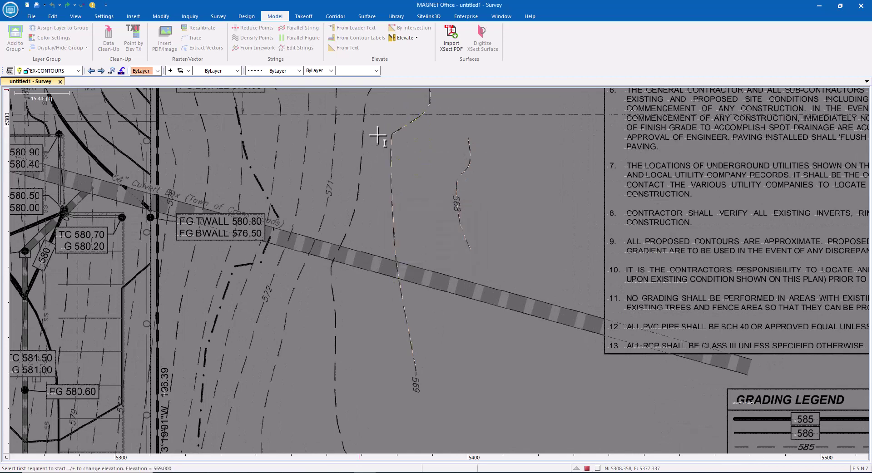
Step: Trace the dashed 570 contour up and down and save it
mouse_move(378, 137)
middle_mouse_down()
mouse_move(362, 244)
mouse_move(364, 221)
middle_mouse_up()
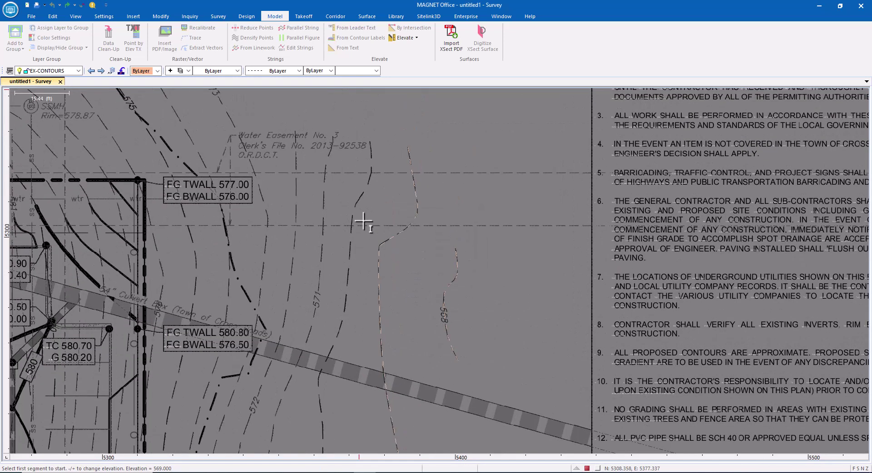
left_click(347, 278)
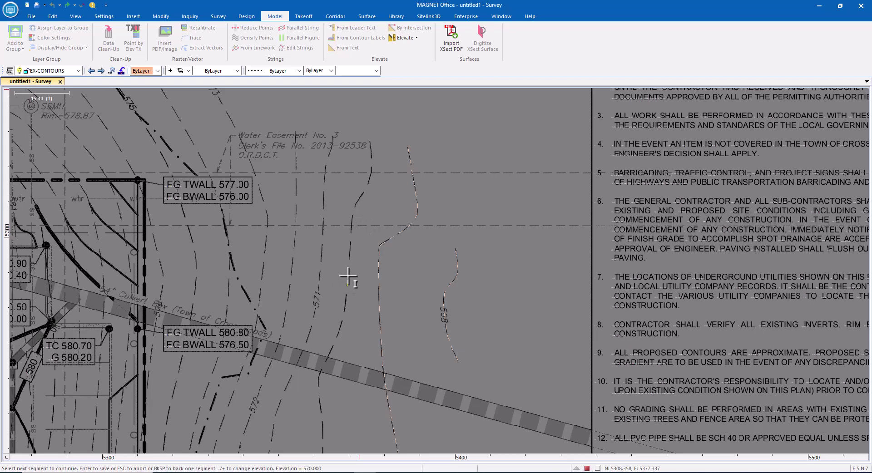
left_click(351, 230)
left_click(342, 327)
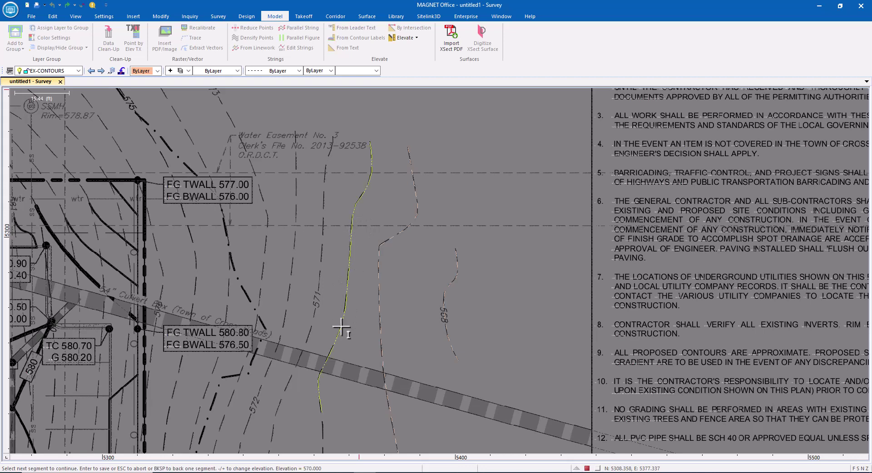
scroll(330, 420, "down", 2)
scroll(415, 321, "up", 2)
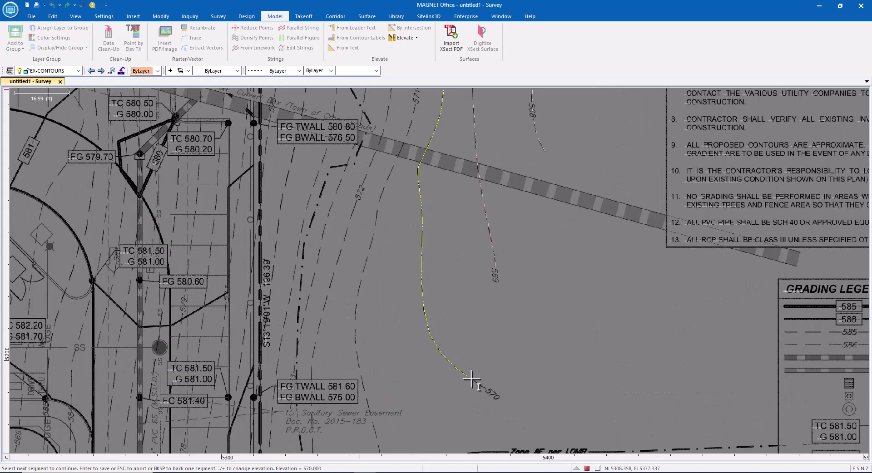
key("Return")
left_click(447, 257)
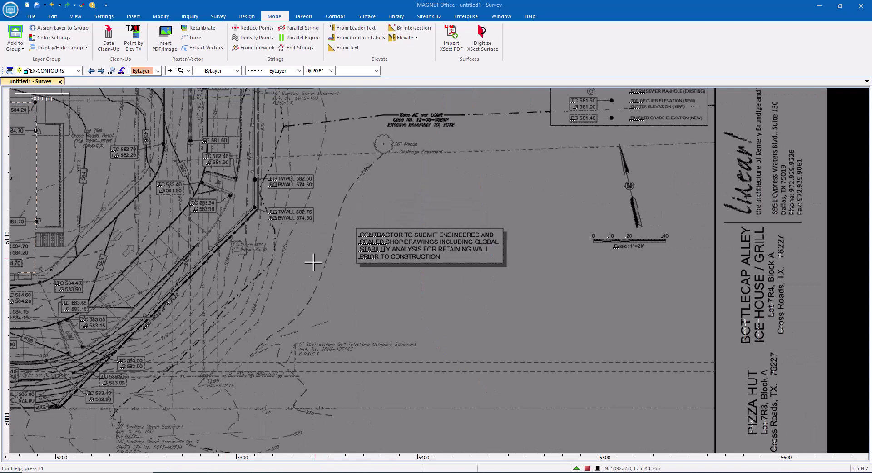
Step: Resume tracing and pick the first two segments of the 570 contour near the 36-inch pecan
left_click(193, 38)
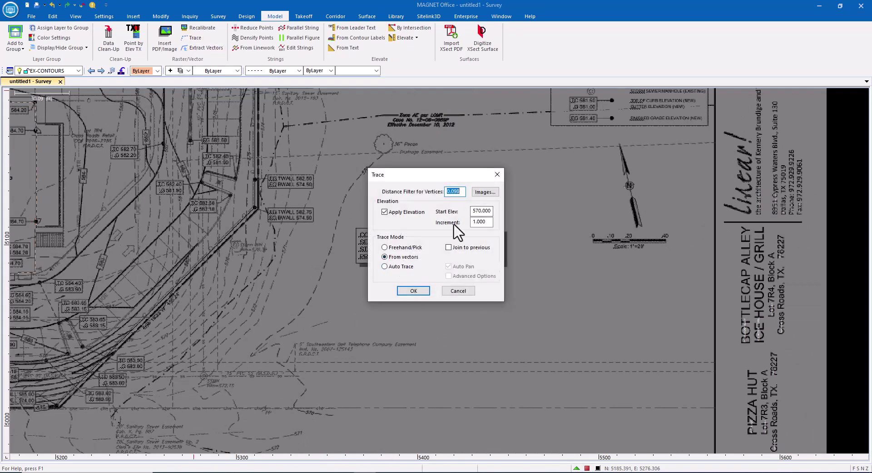
left_click(413, 291)
scroll(371, 161, "up", 2)
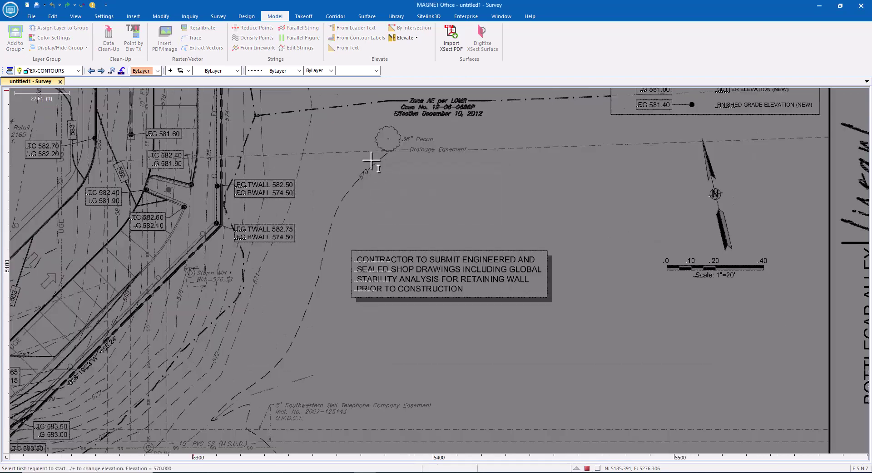
scroll(372, 161, "up", 3)
left_click(383, 161)
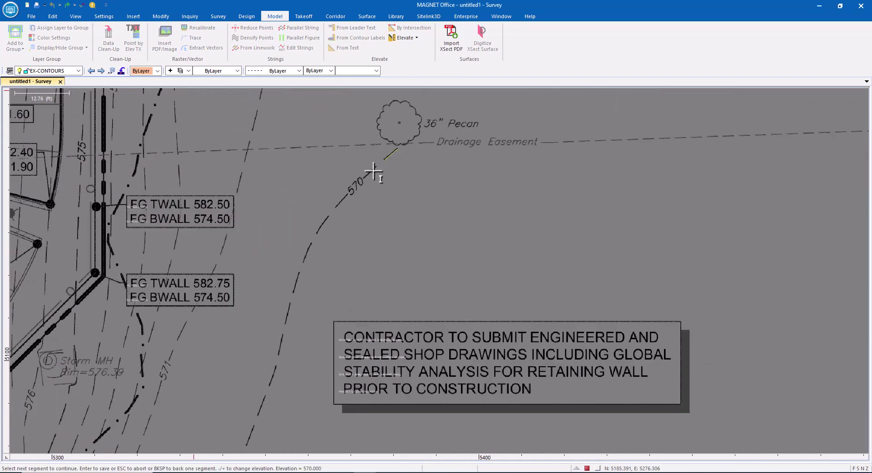
left_click(338, 205)
Step: Add vertices following the dashed 570 contour down toward the telephone easement
left_click(250, 439)
left_click(299, 273)
left_click(316, 232)
left_click(278, 366)
middle_click_drag(285, 381, 336, 185)
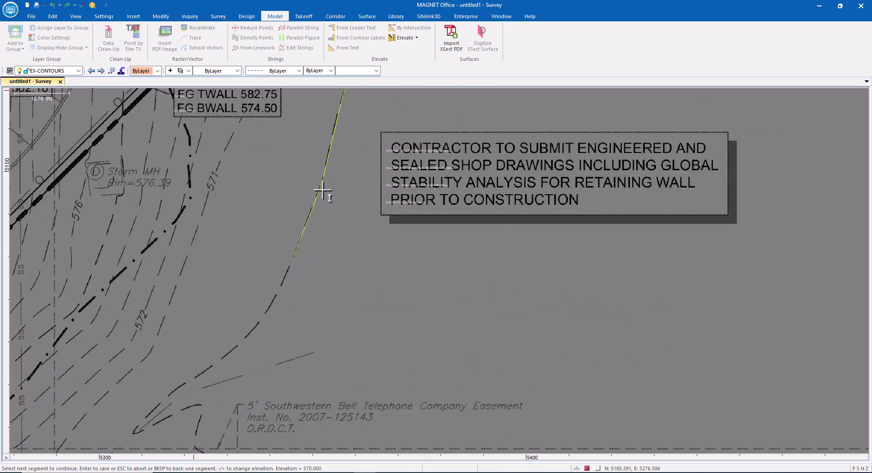
left_click(329, 154)
middle_click_drag(312, 274, 357, 157)
left_click(326, 172)
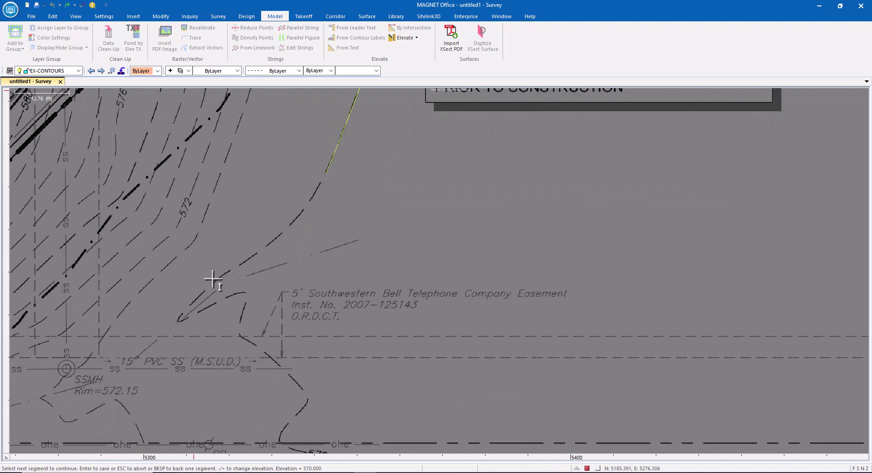
left_click(189, 305)
scroll(237, 300, "up", 2)
Step: Extend the 570 trace into the contour's hook, backing out the mis-picked pieces
left_click(215, 250)
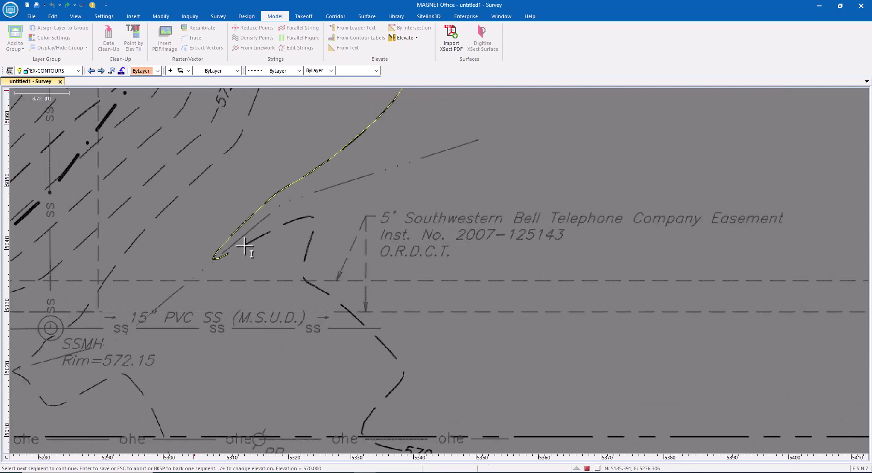
scroll(224, 245, "up", 2)
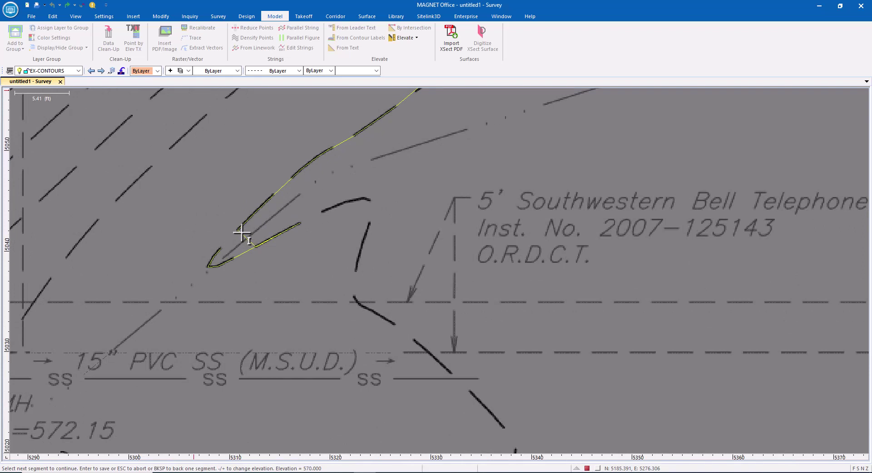
left_click(368, 200)
key("BackSpace")
left_click(361, 250)
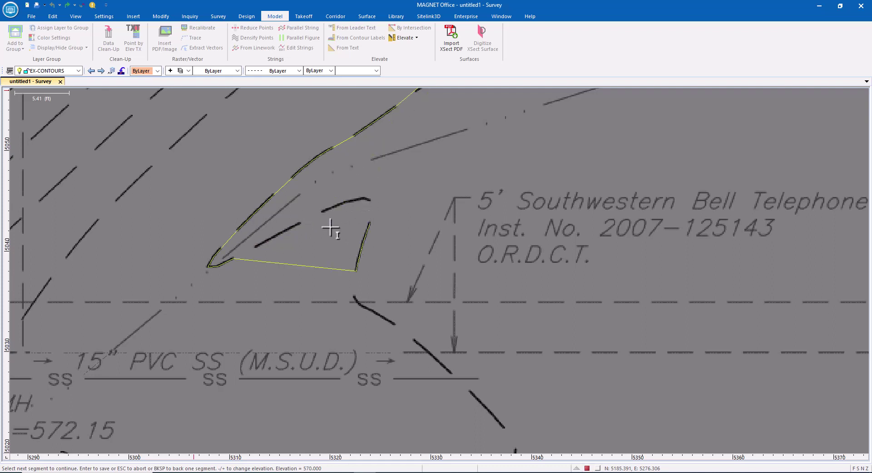
left_click(298, 226)
key("BackSpace")
key("BackSpace")
key("BackSpace")
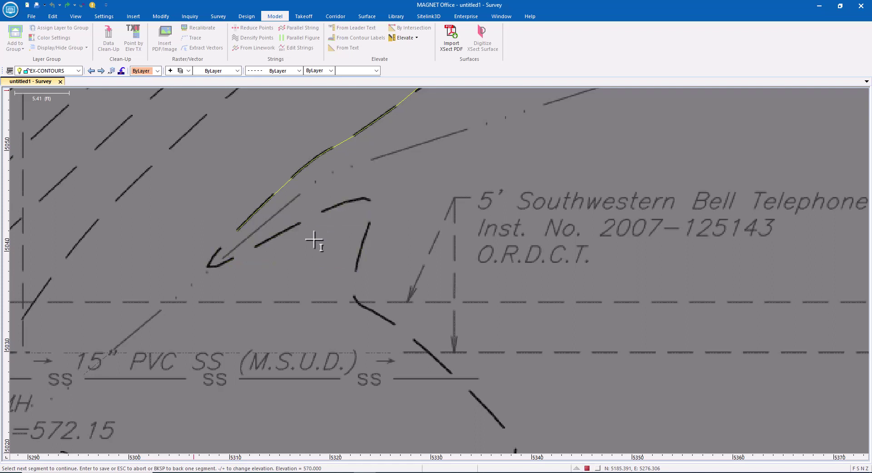
key("BackSpace")
key("BackSpace")
key("BackSpace")
key("BackSpace")
scroll(385, 156, "down", 5)
mouse_move(448, 136)
middle_mouse_down()
mouse_move(414, 194)
mouse_move(358, 175)
middle_mouse_up()
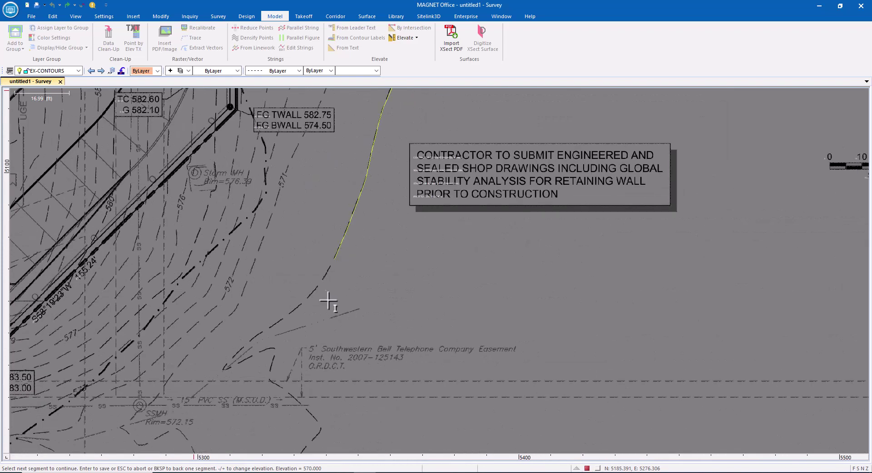
Step: Retrace the 570 contour around its hook to the 570 label and finish the line
left_click(323, 282)
left_click(282, 317)
scroll(234, 366, "up", 2)
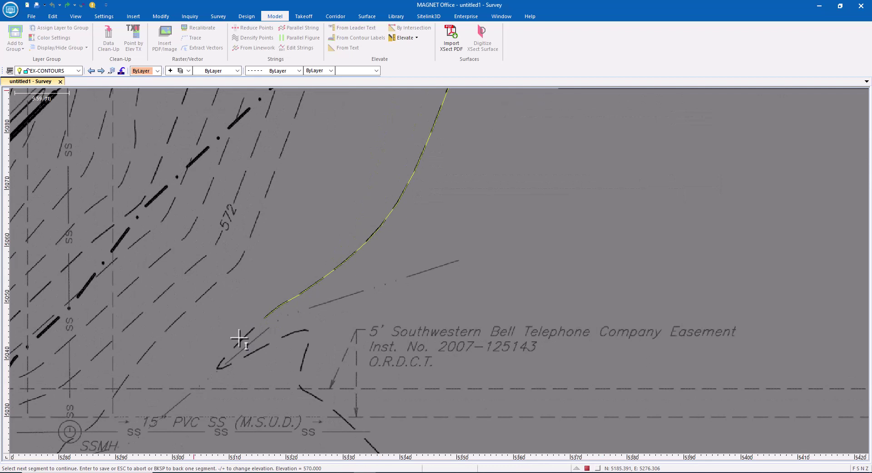
left_click(219, 362)
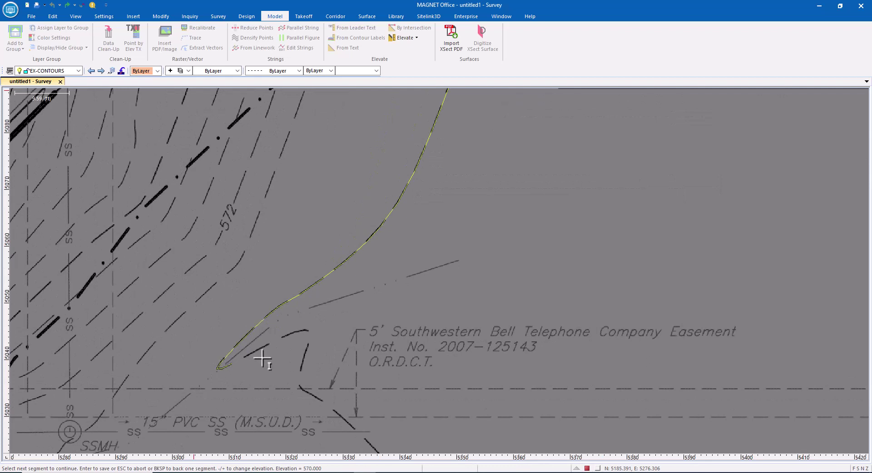
left_click(292, 338)
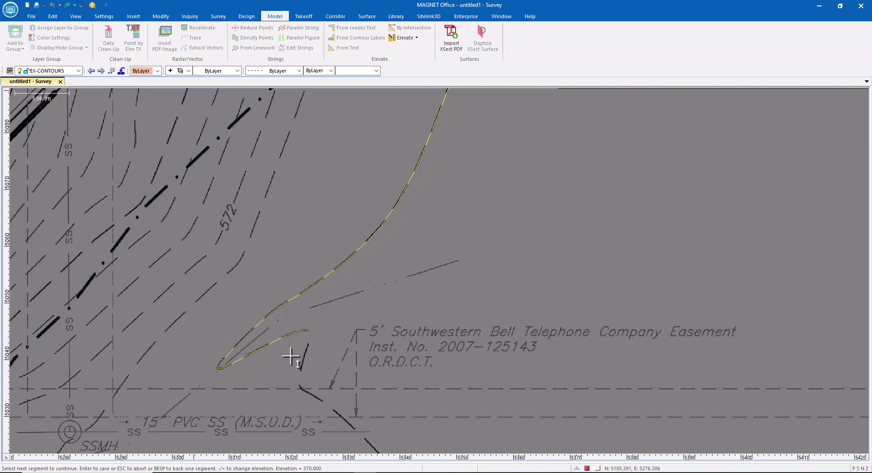
left_click(305, 361)
middle_click_drag(366, 332, 315, 180)
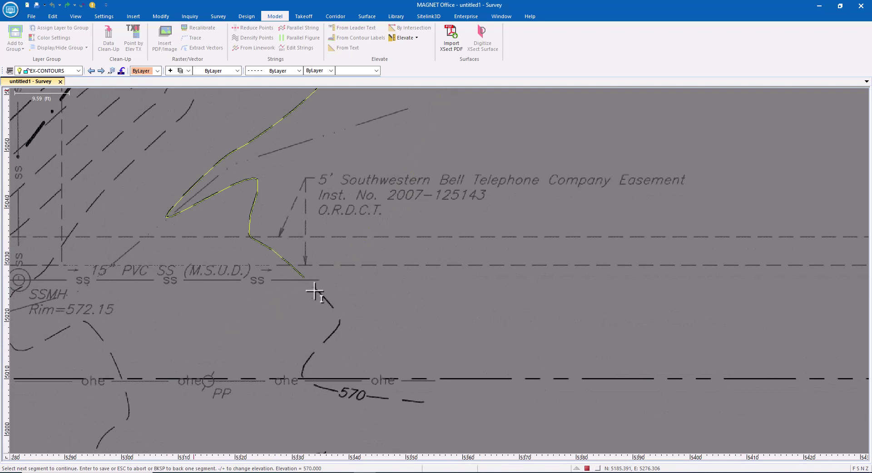
left_click(321, 388)
left_click(335, 331)
left_click(387, 400)
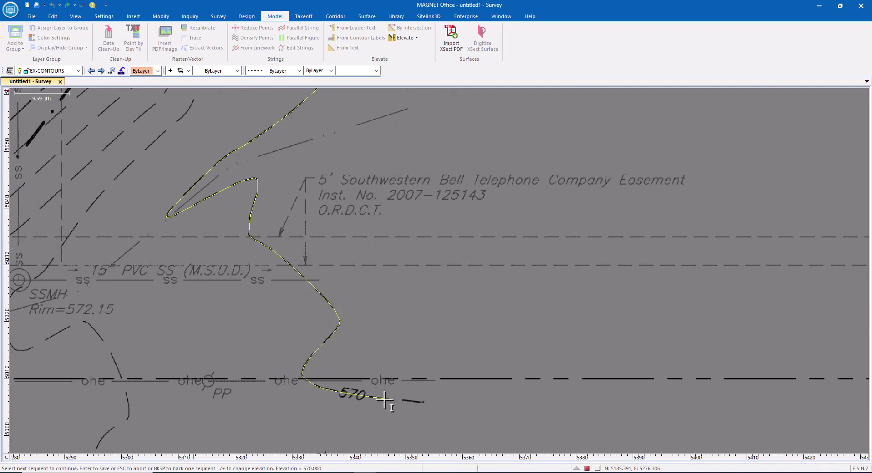
left_click(422, 402)
key("Return")
scroll(189, 266, "down", 2)
mouse_move(189, 266)
middle_mouse_down()
mouse_move(268, 234)
mouse_move(253, 253)
mouse_move(263, 288)
middle_mouse_up()
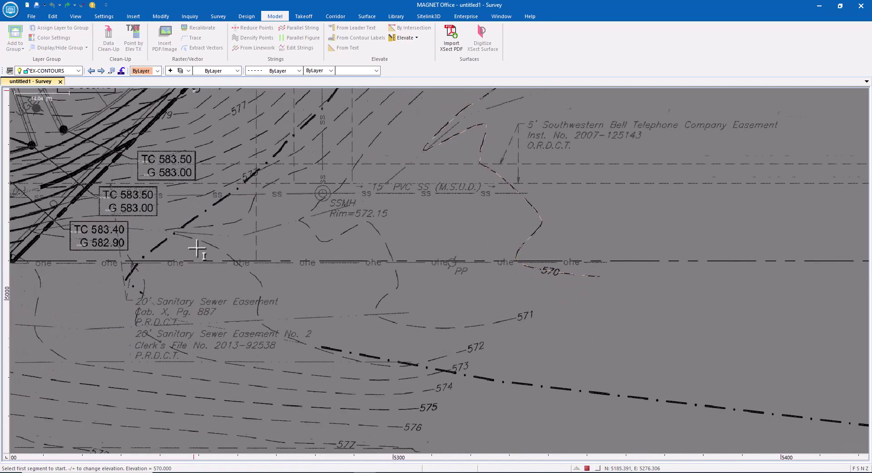
Step: Raise the trace elevation to 572 and trace from the 572 label leftward and up
scroll(197, 248, "up", 2)
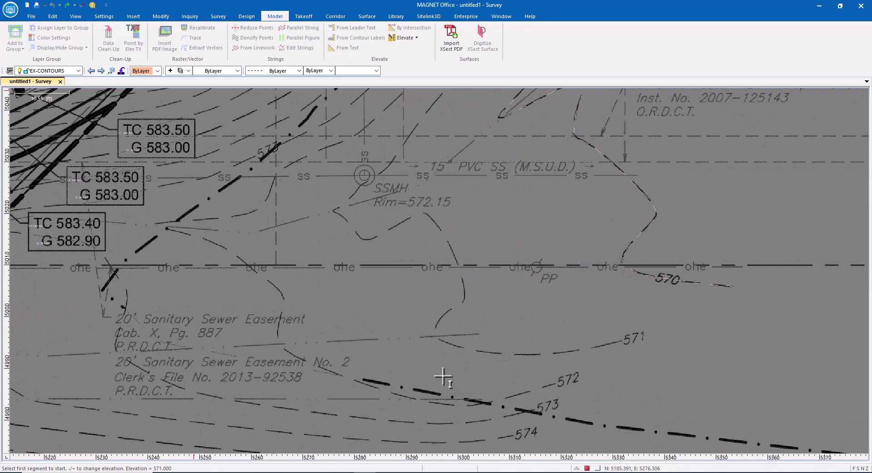
key("plus")
left_click(562, 385)
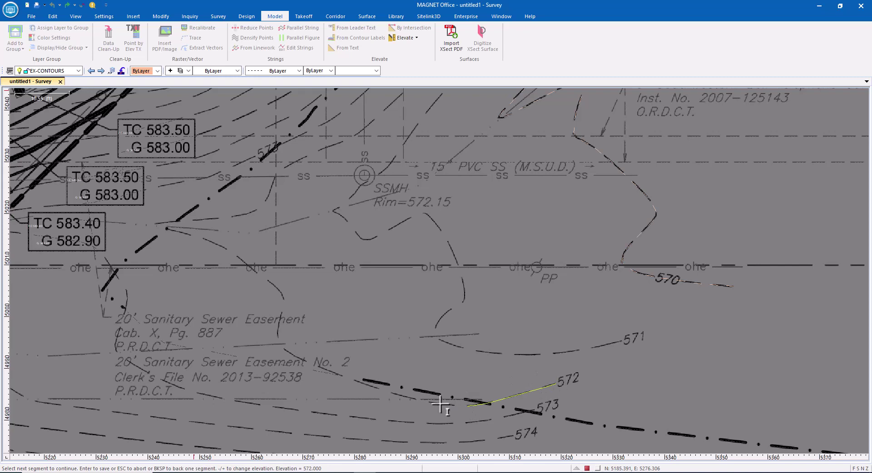
left_click(294, 356)
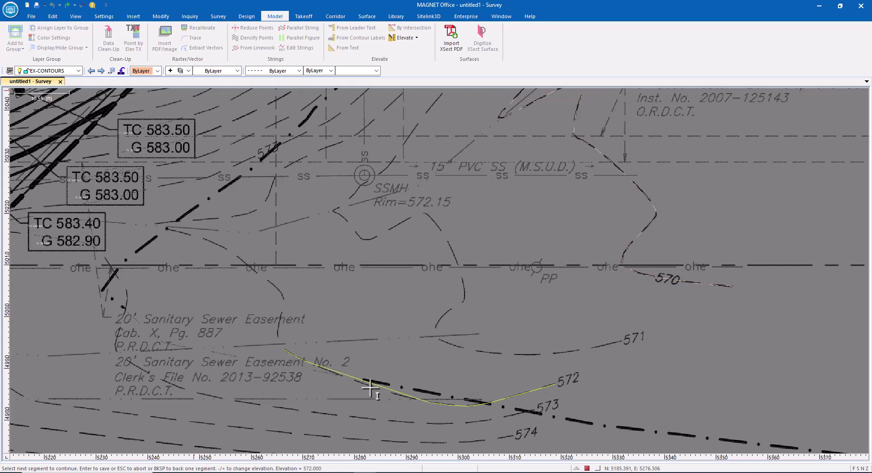
left_click(281, 312)
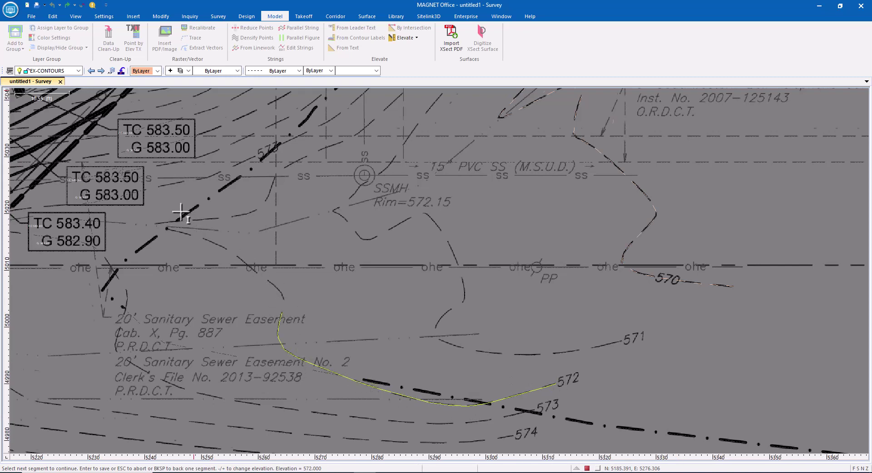
scroll(184, 222, "up", 2)
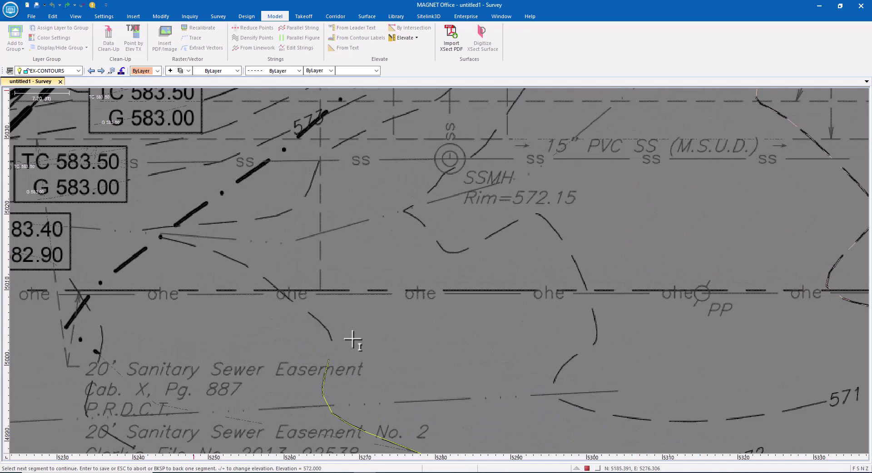
left_click(323, 327)
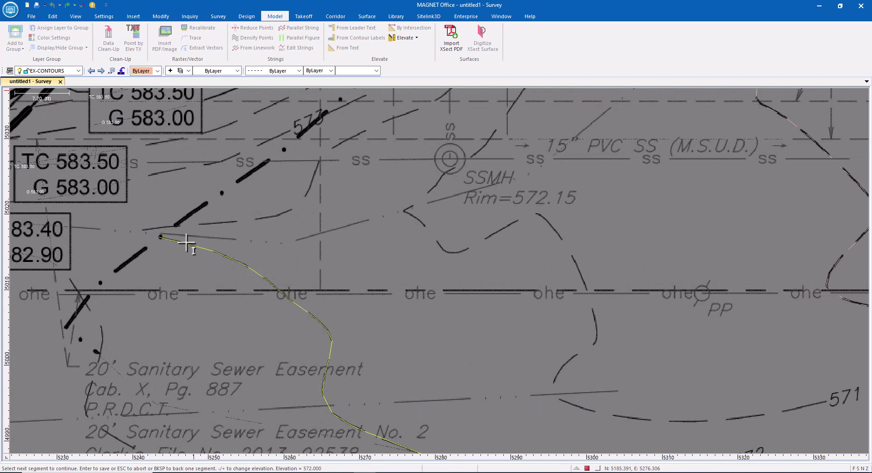
Step: Continue the 572 trace right and up past the sanitary sewer manhole
mouse_move(175, 216)
middle_mouse_down()
mouse_move(236, 290)
mouse_move(267, 288)
middle_mouse_up()
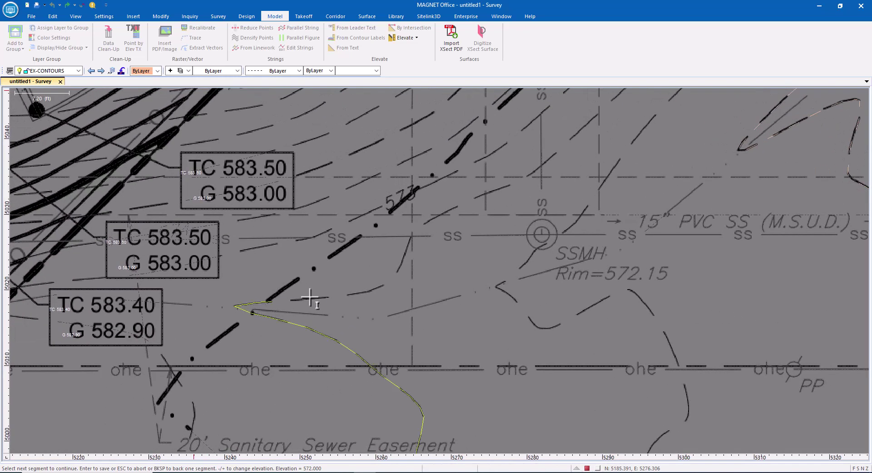
left_click(370, 292)
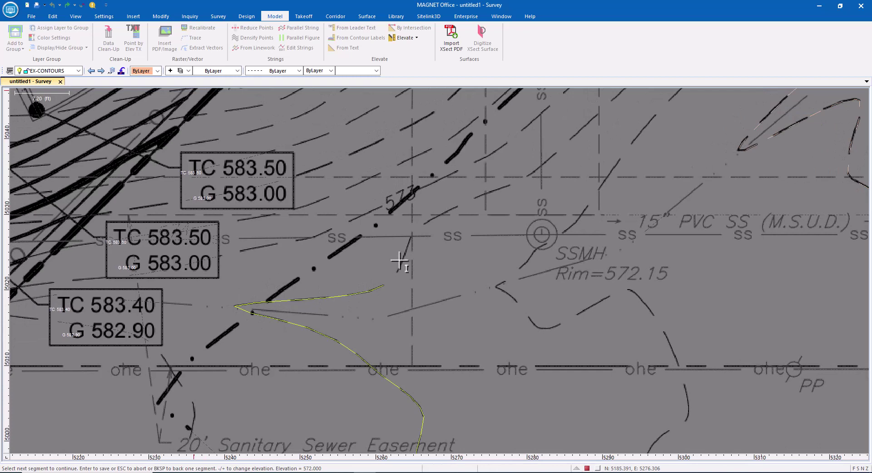
left_click(454, 205)
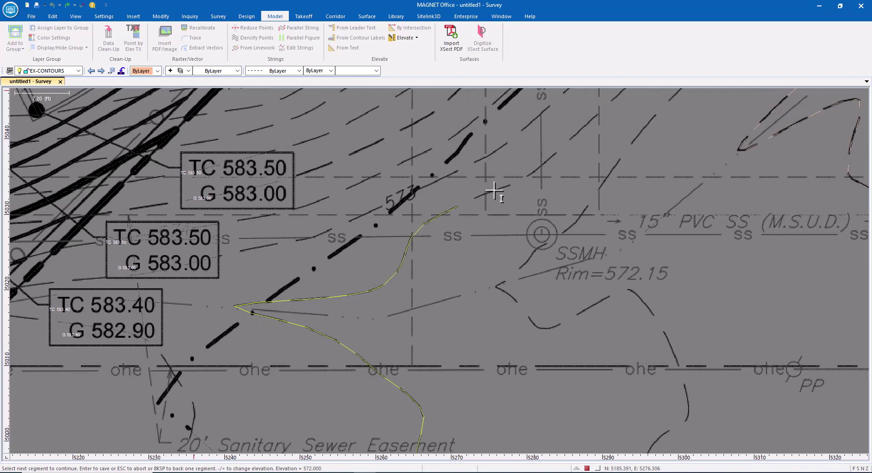
left_click(593, 119)
scroll(515, 204, "down", 3)
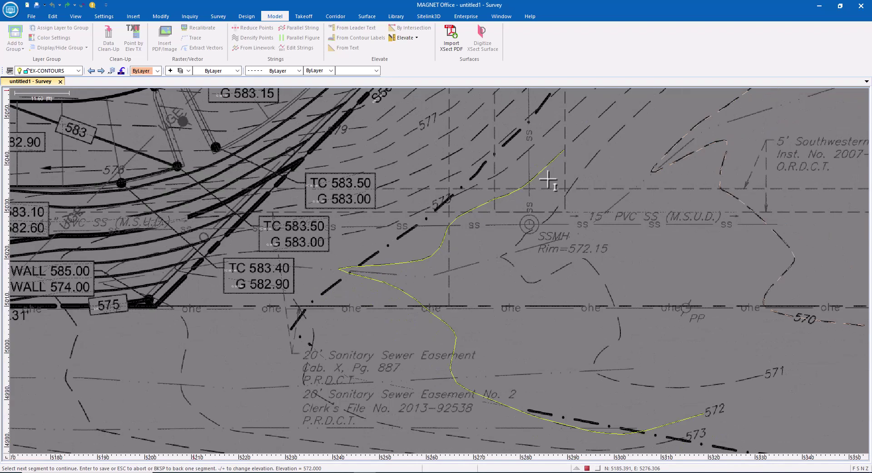
middle_click_drag(551, 183, 395, 301)
Step: End the 572 contour trace and confirm saving it as a line
scroll(464, 247, "down", 4)
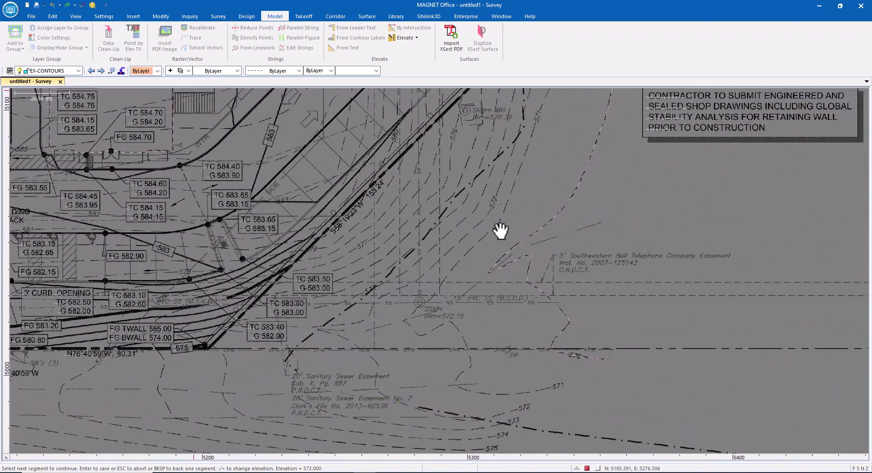
scroll(494, 278, "down", 3)
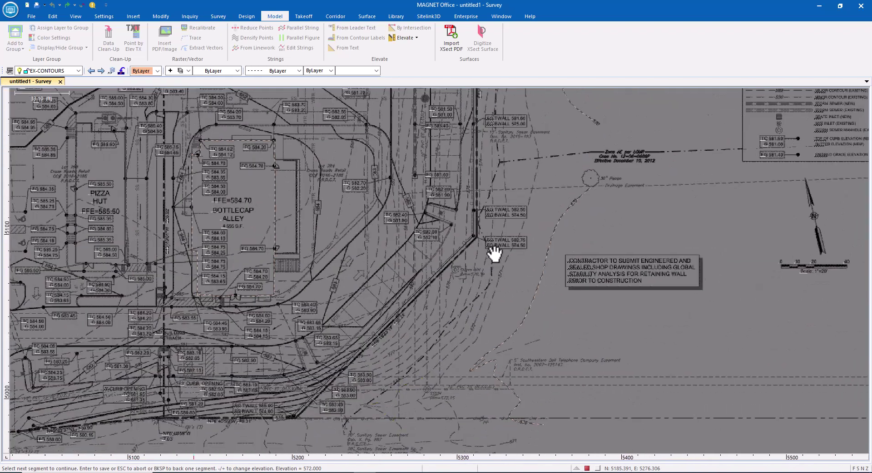
key("Return")
left_click(427, 254)
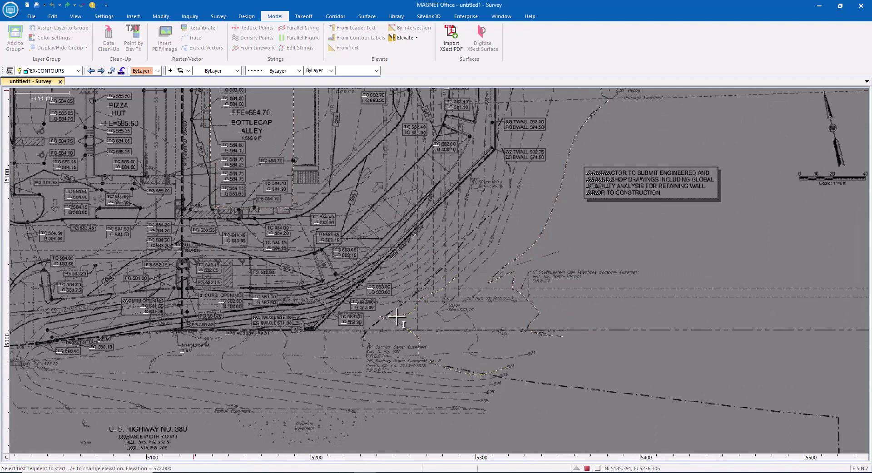
scroll(387, 318, "up", 5)
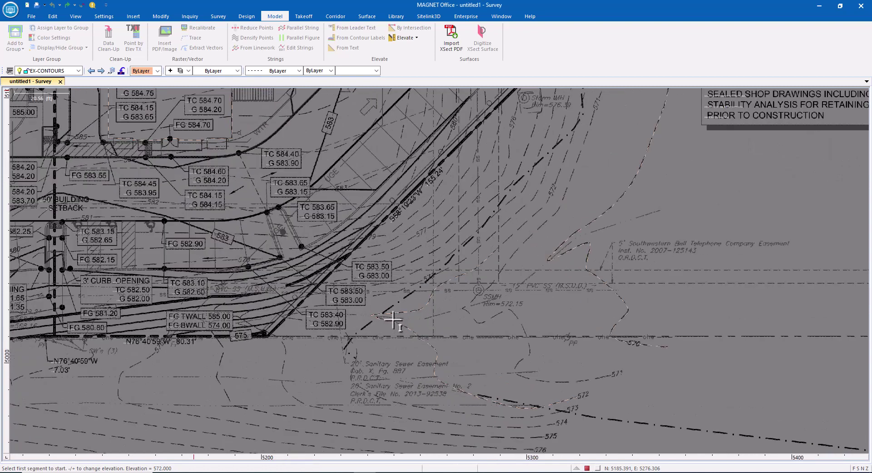